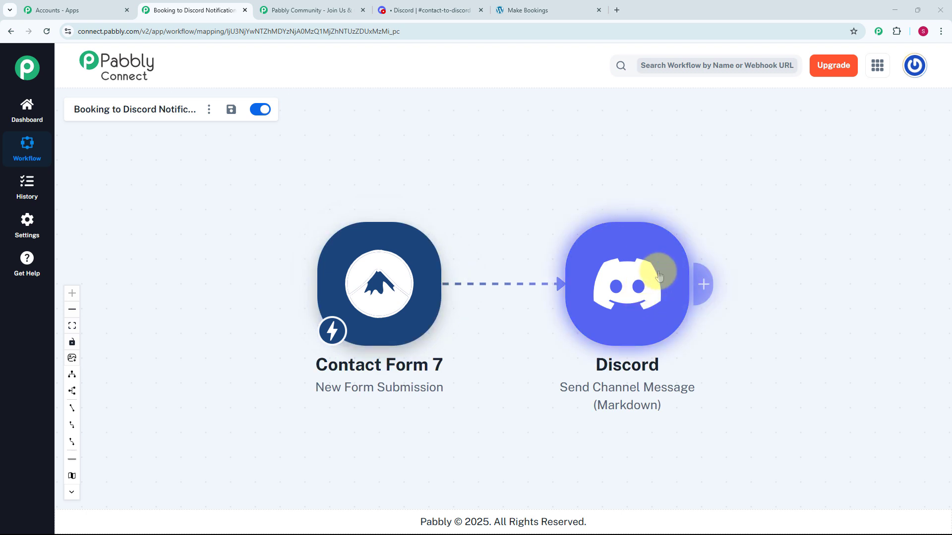
# Open the Pabbly Connect website at pabbly.com/connect in a new browser tab.
pyautogui.click(399, 288)
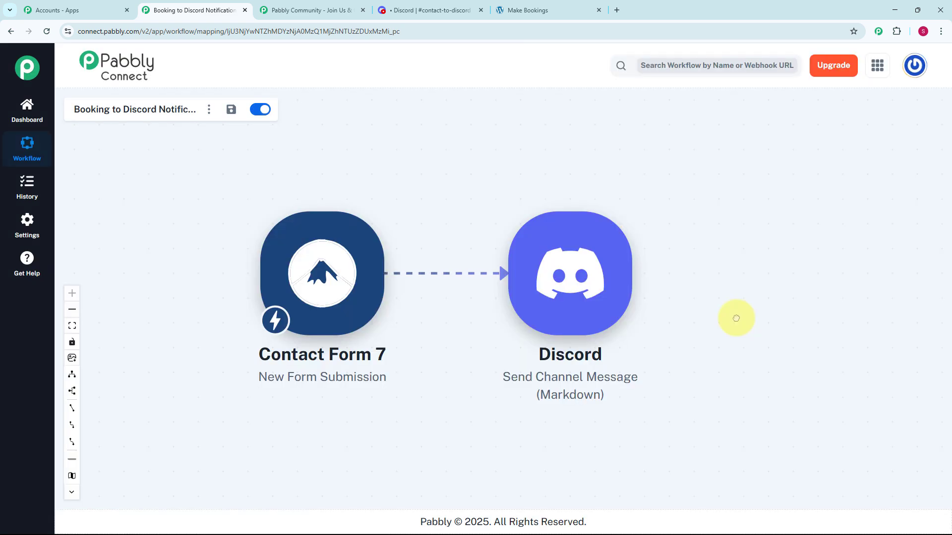
pyautogui.click(618, 12)
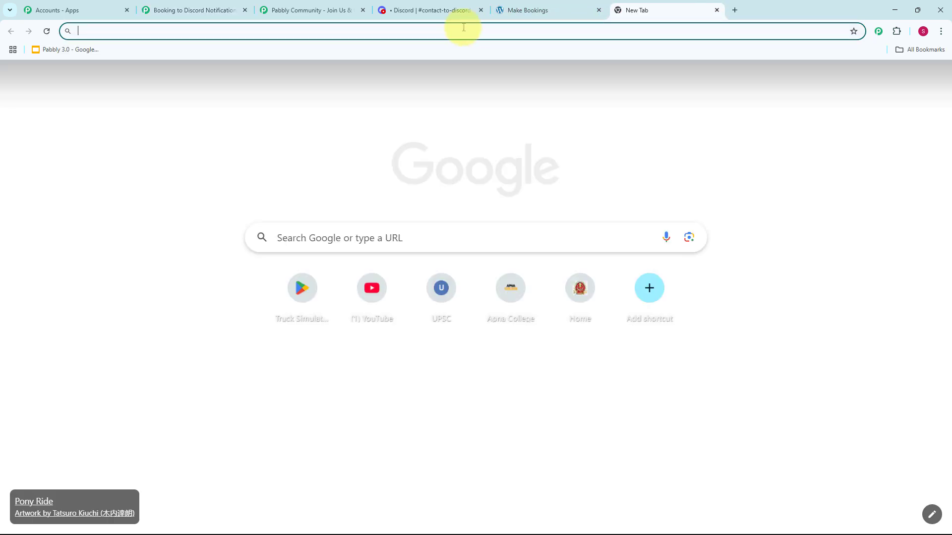
pyautogui.click(464, 30)
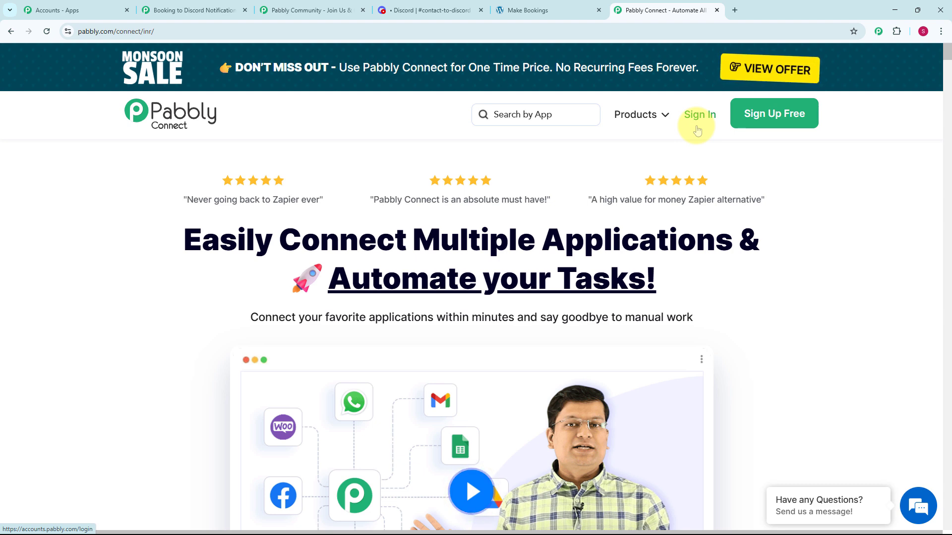
# Look through the Pabbly Community page for the membership benefits and the way to join.
pyautogui.hotkey('ctrl', '3')
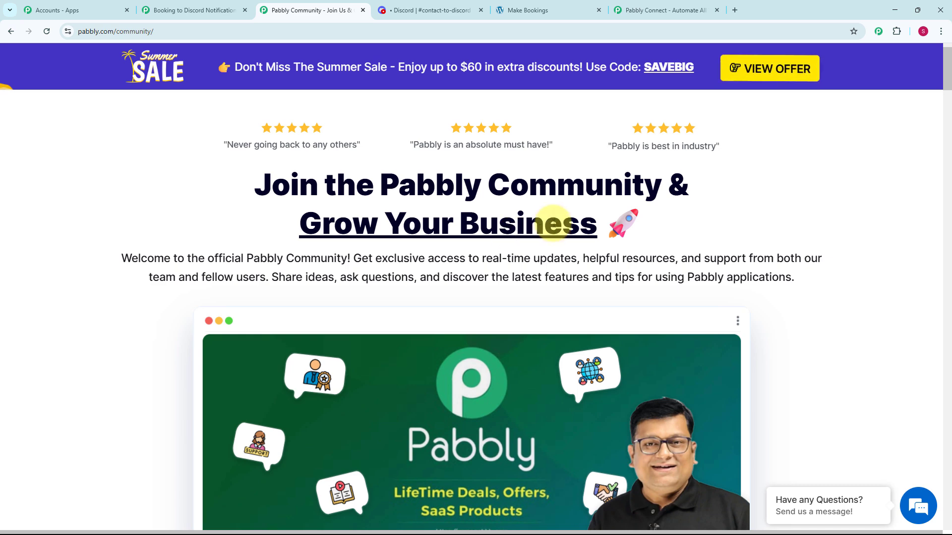
pyautogui.scroll(-2, 530, 238)
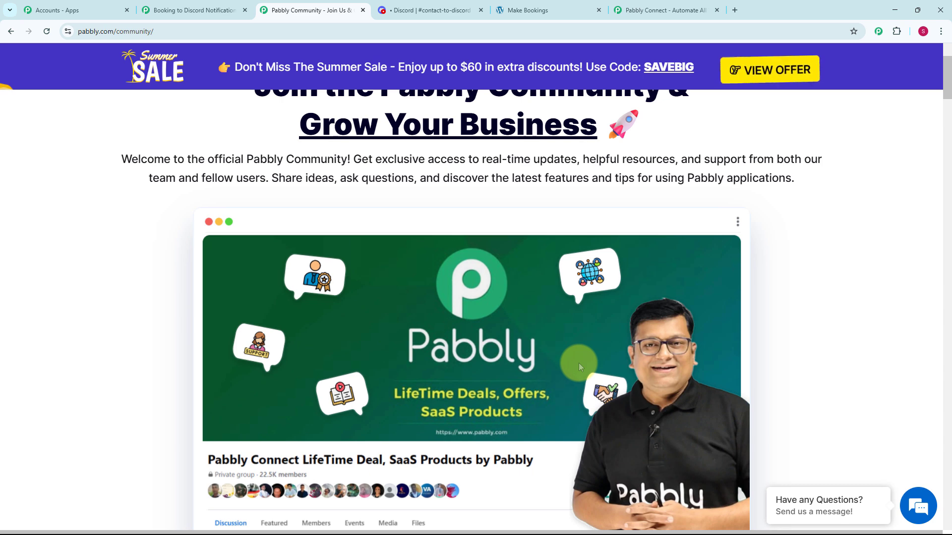
pyautogui.scroll(-2, 578, 363)
pyautogui.scroll(-4, 578, 362)
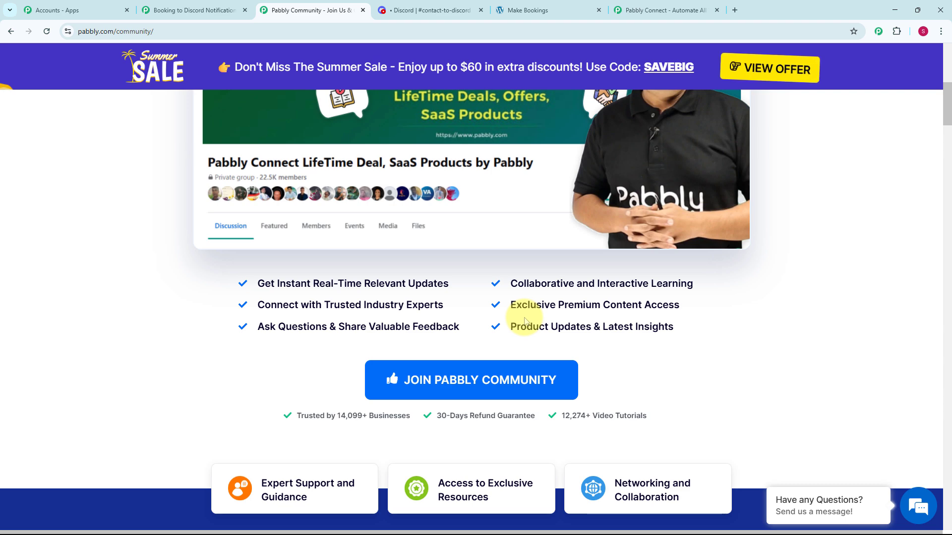
pyautogui.scroll(6, 525, 320)
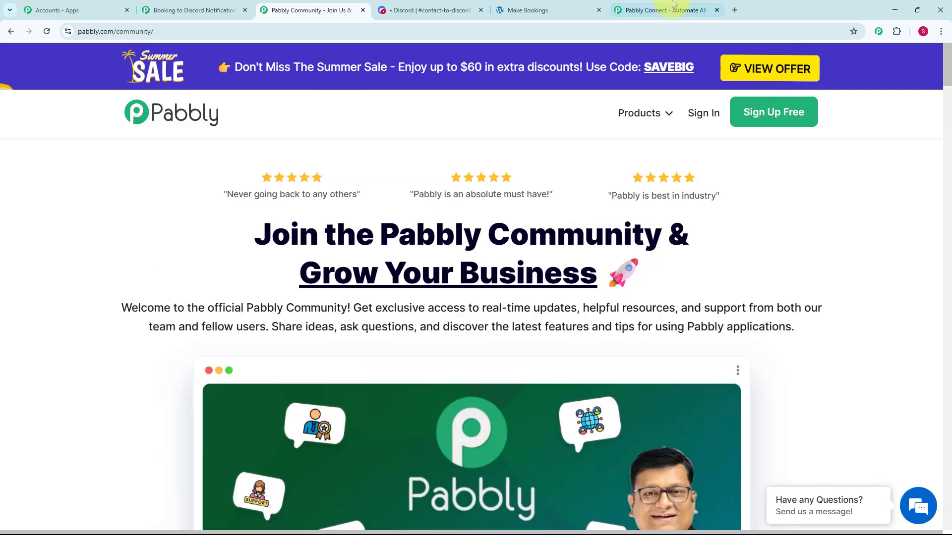
# Return to the Pabbly Connect site, sign in, and access Pabbly Connect from the list of Pabbly apps.
pyautogui.click(667, 10)
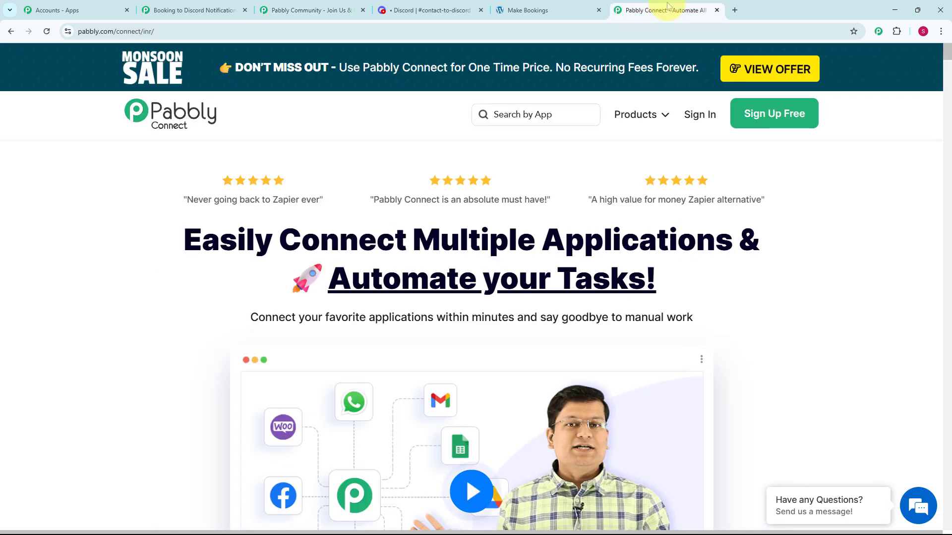
pyautogui.click(695, 115)
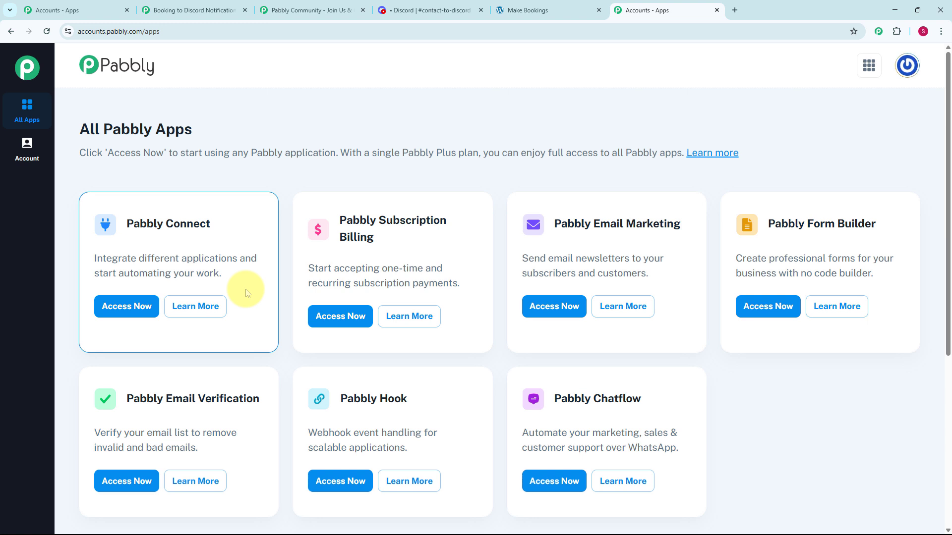
pyautogui.click(142, 307)
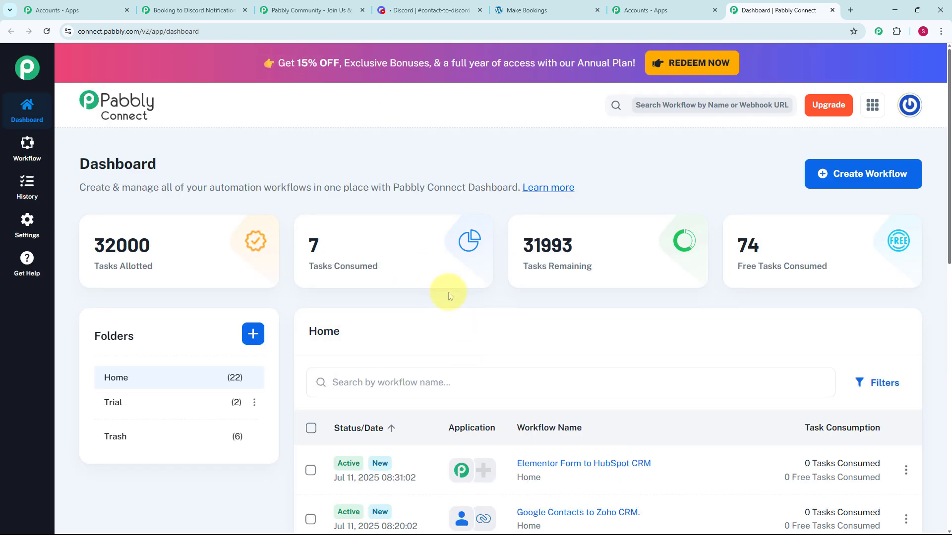
# Create a workflow named "Contact form to Discord" in the Home folder using the New (Beta) workflow builder.
pyautogui.scroll(-3, 448, 293)
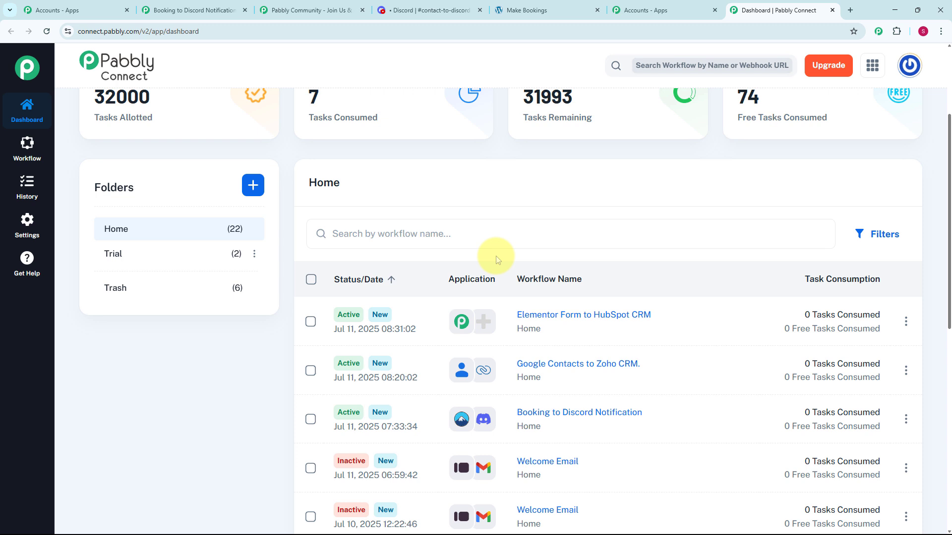
pyautogui.scroll(3, 495, 256)
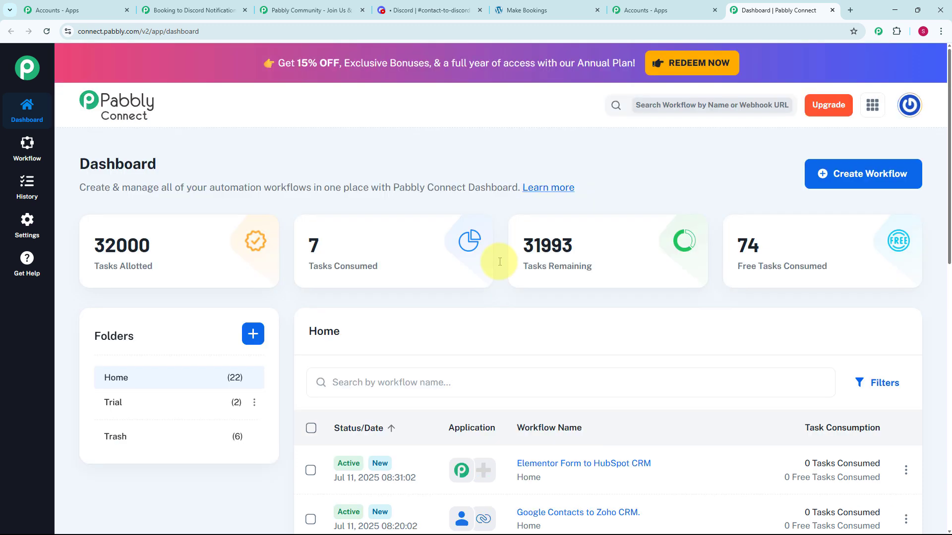
pyautogui.click(844, 175)
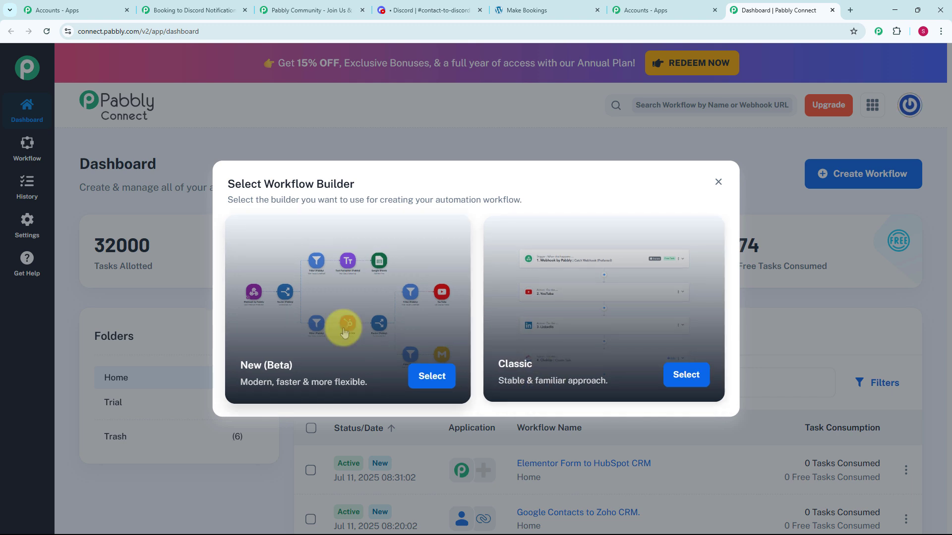
pyautogui.click(419, 378)
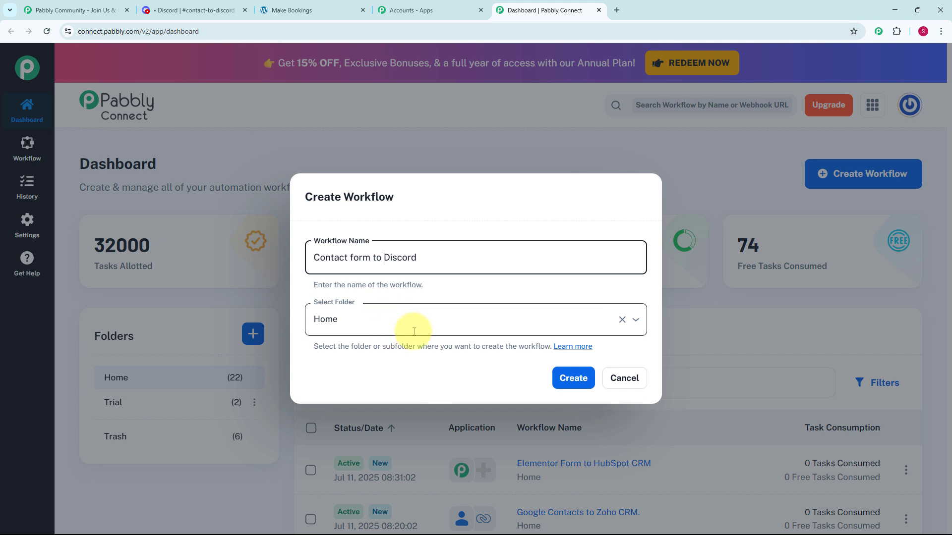
pyautogui.click(584, 383)
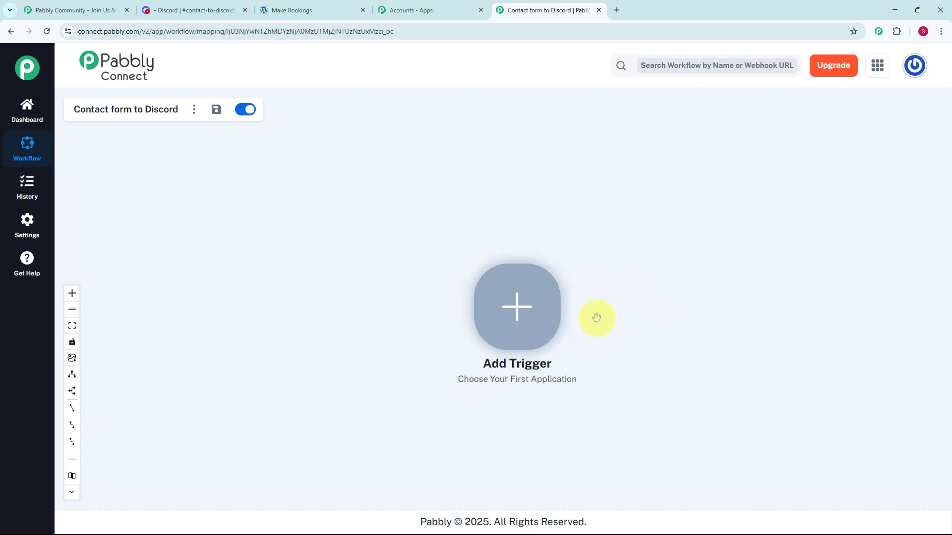
# Set the workflow trigger to Contact Form 7 with the New Form Submission event and connect it.
pyautogui.click(511, 321)
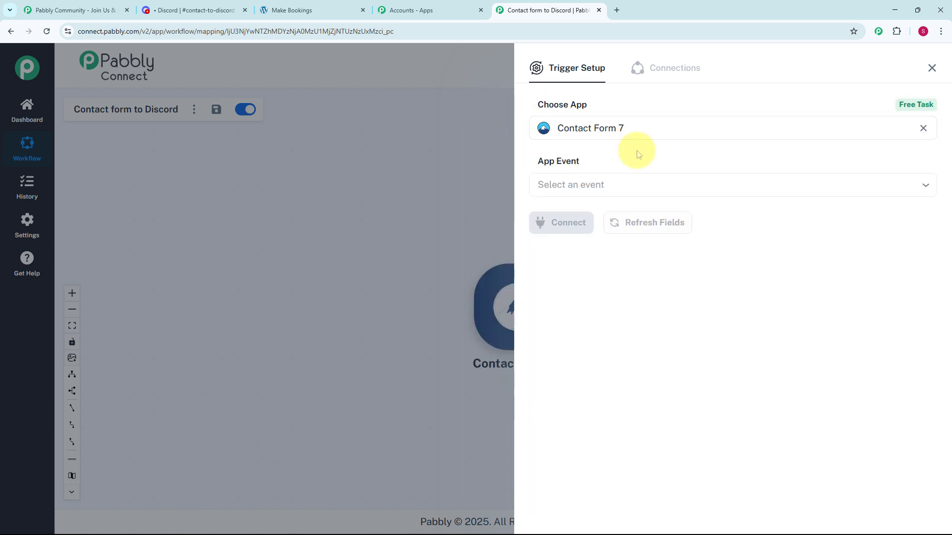
pyautogui.click(576, 192)
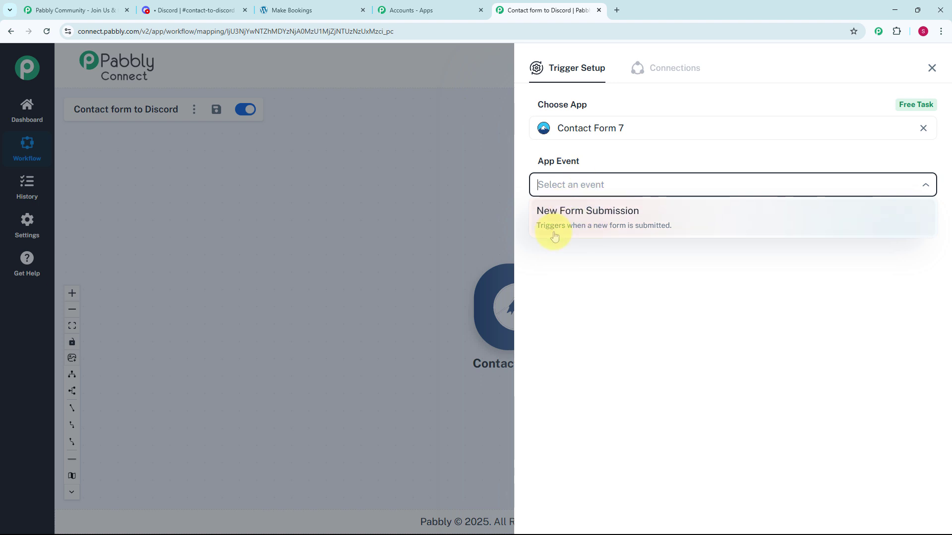
pyautogui.click(569, 227)
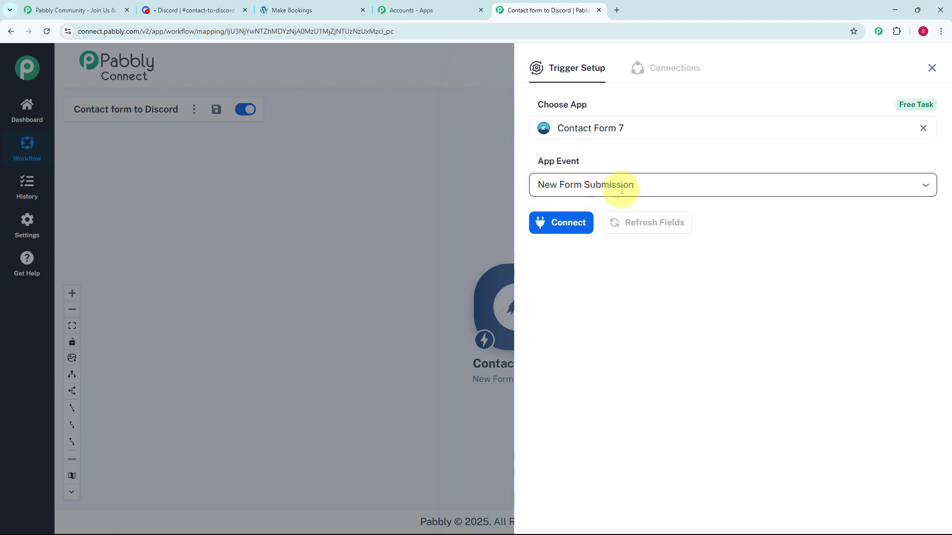
pyautogui.click(565, 226)
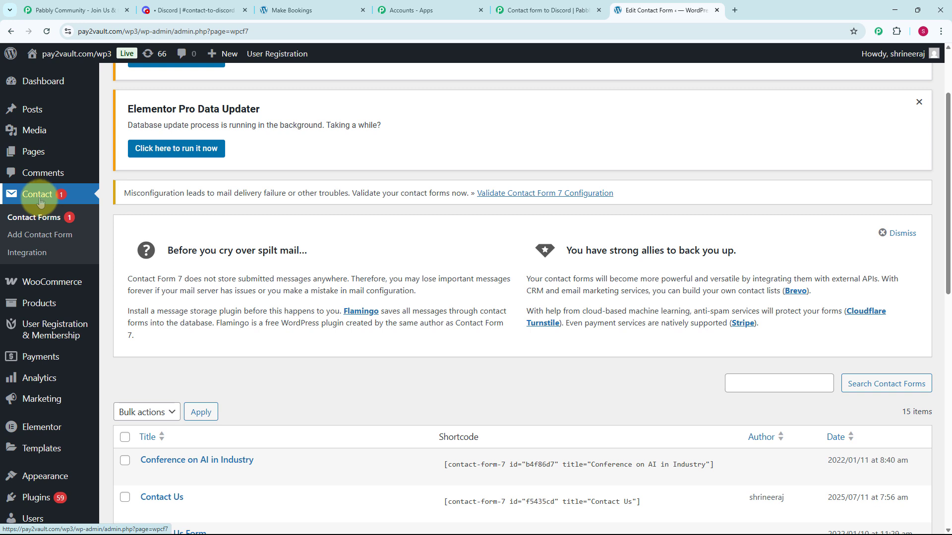
# In the WordPress admin, add a contact form titled "Booking" with the default form template and save it.
pyautogui.click(50, 237)
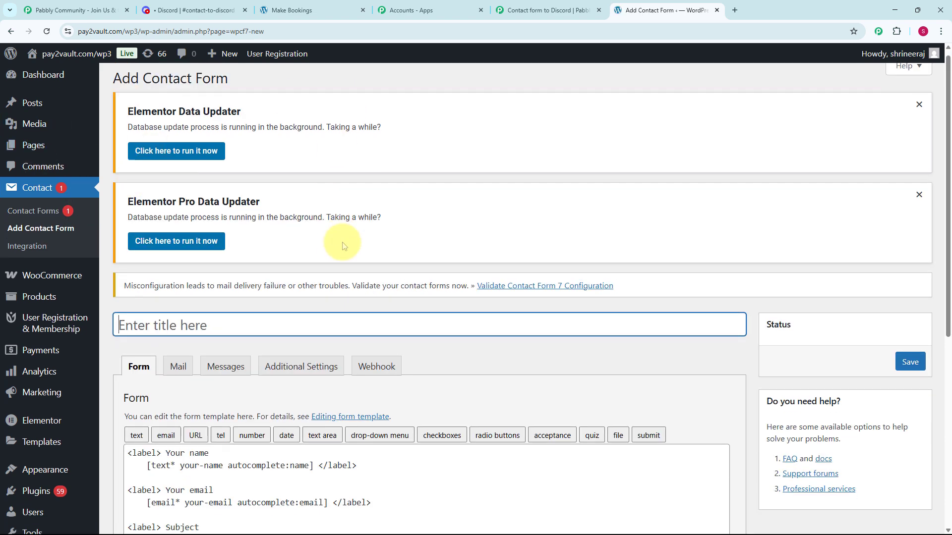
pyautogui.scroll(-3, 340, 238)
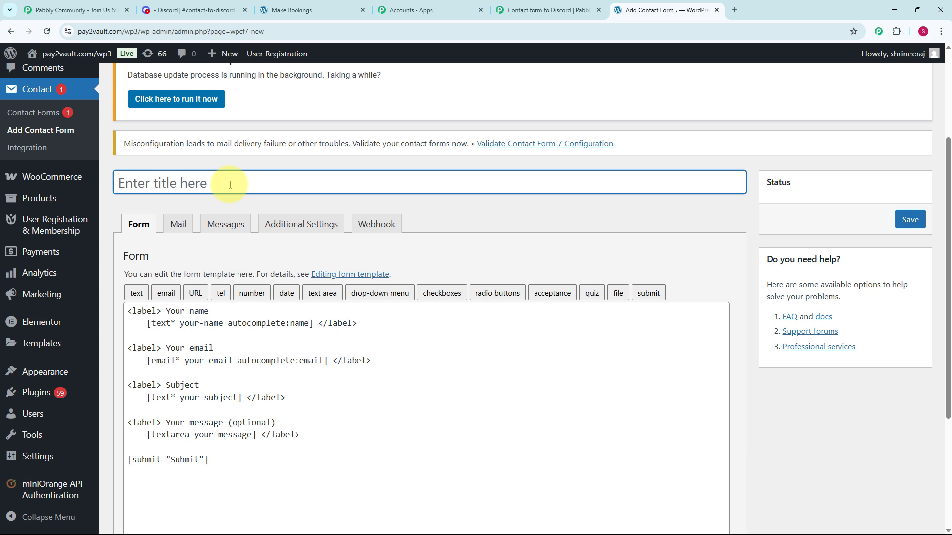
pyautogui.write('Booking')
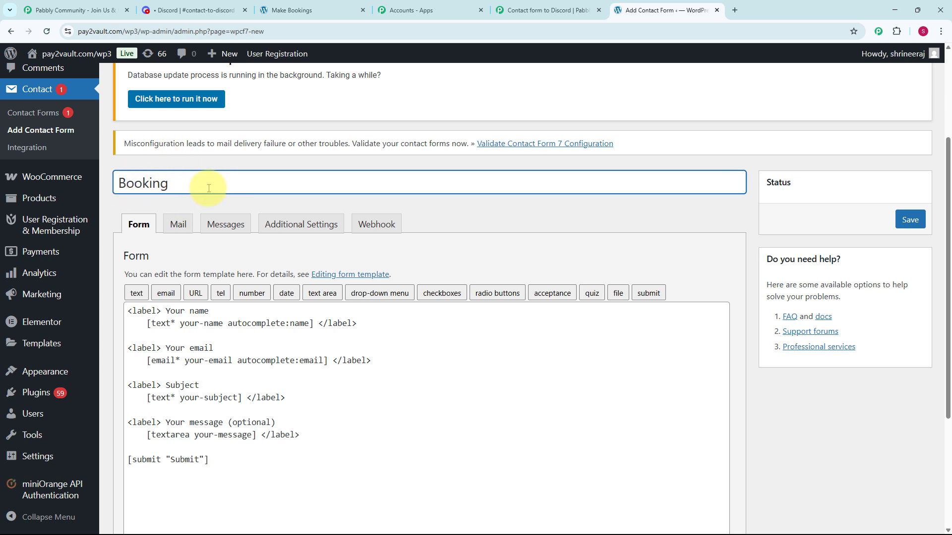
pyautogui.scroll(-2, 208, 188)
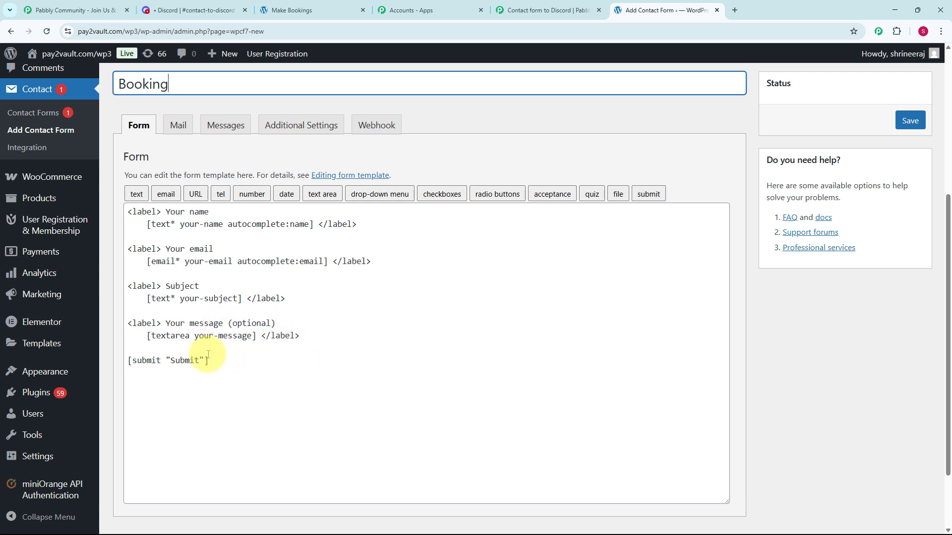
pyautogui.scroll(-2, 267, 336)
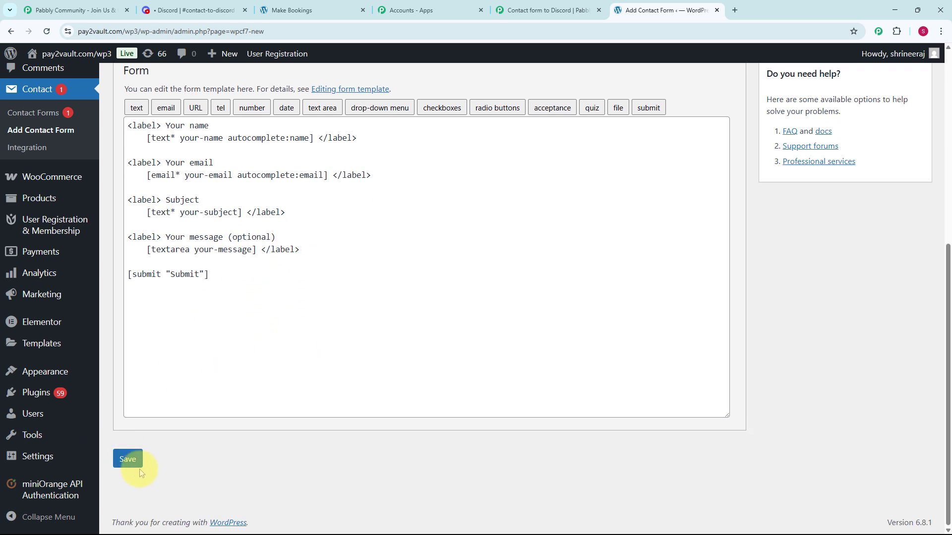
pyautogui.click(127, 460)
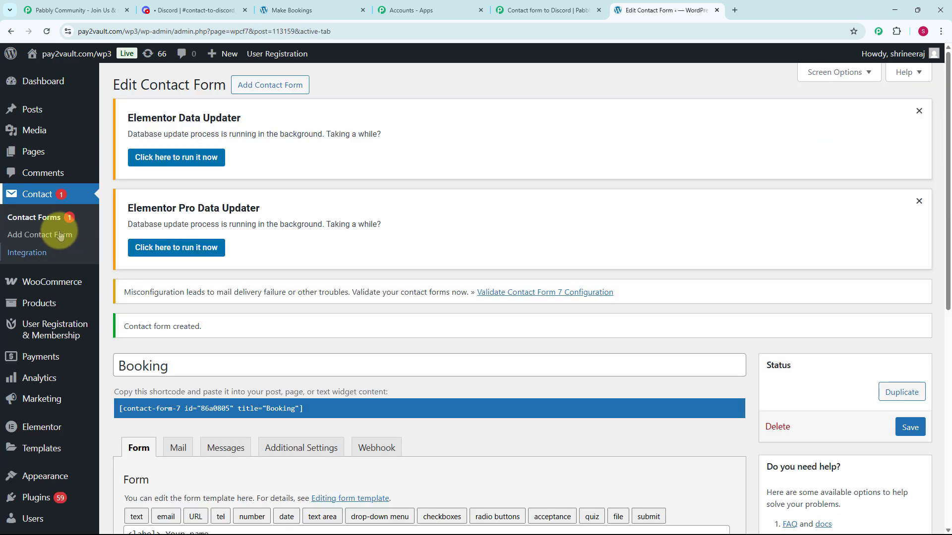
# Go back to the contact forms list, open the Booking form for editing, and show its Webhook settings.
pyautogui.click(45, 219)
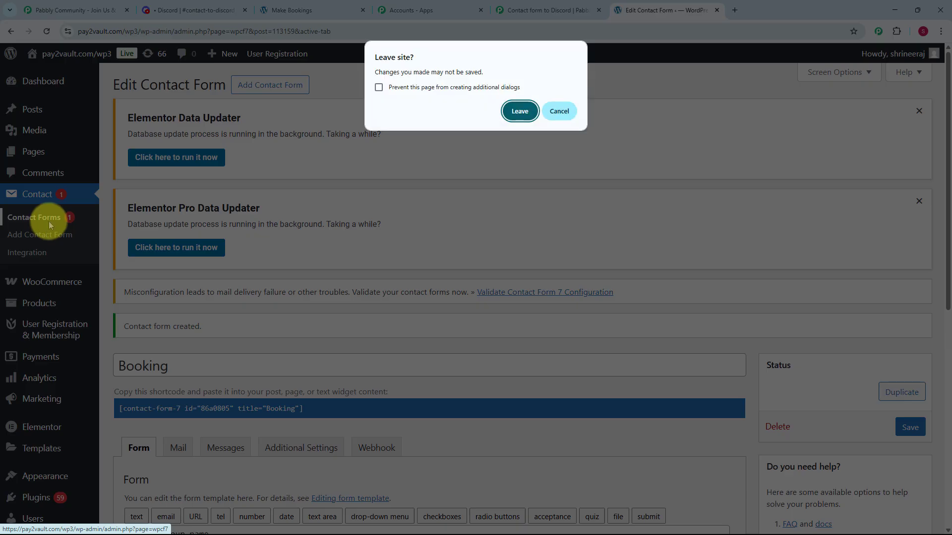
pyautogui.click(518, 110)
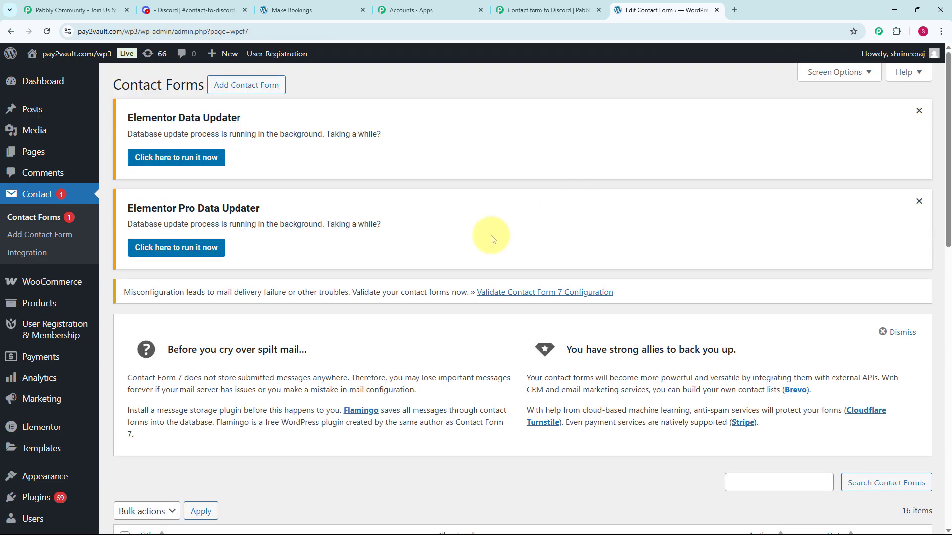
pyautogui.scroll(-6, 488, 233)
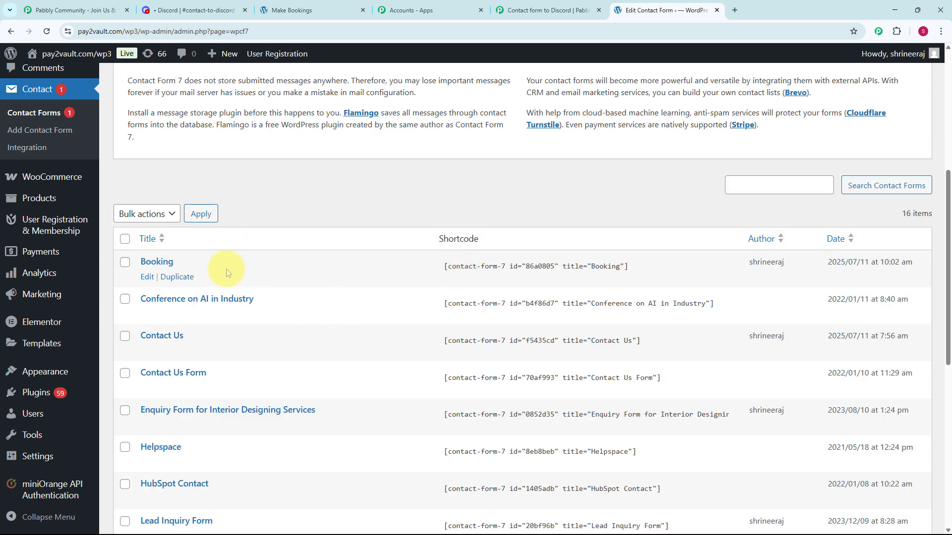
pyautogui.click(161, 264)
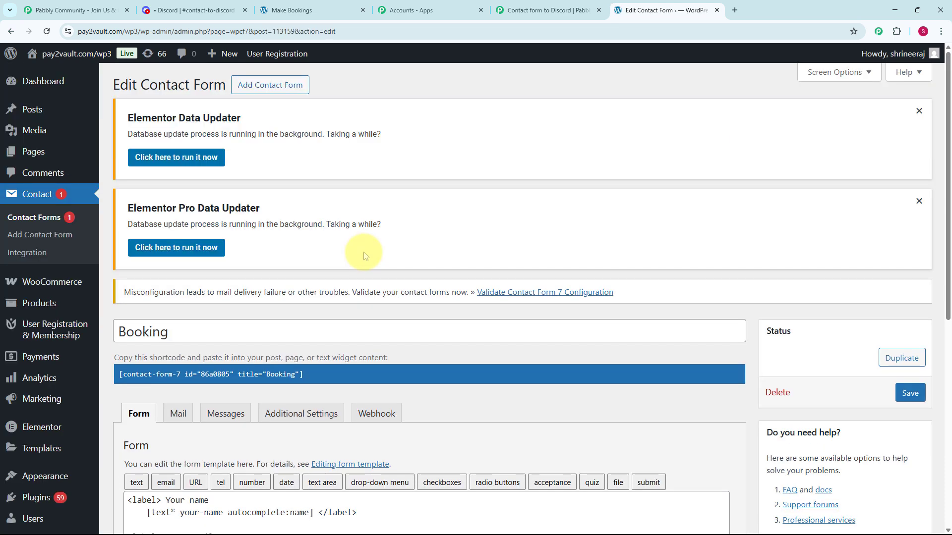
pyautogui.scroll(-3, 364, 252)
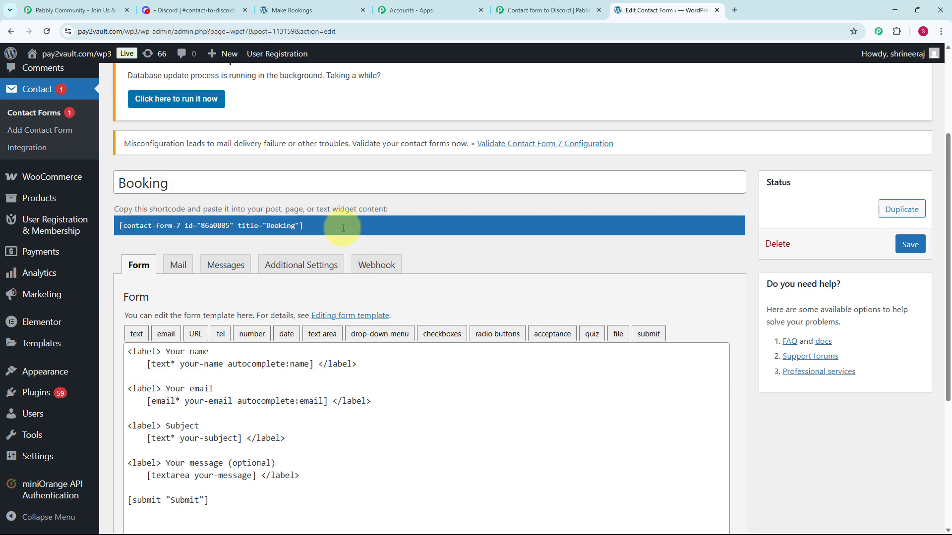
pyautogui.click(375, 269)
pyautogui.scroll(-4, 373, 299)
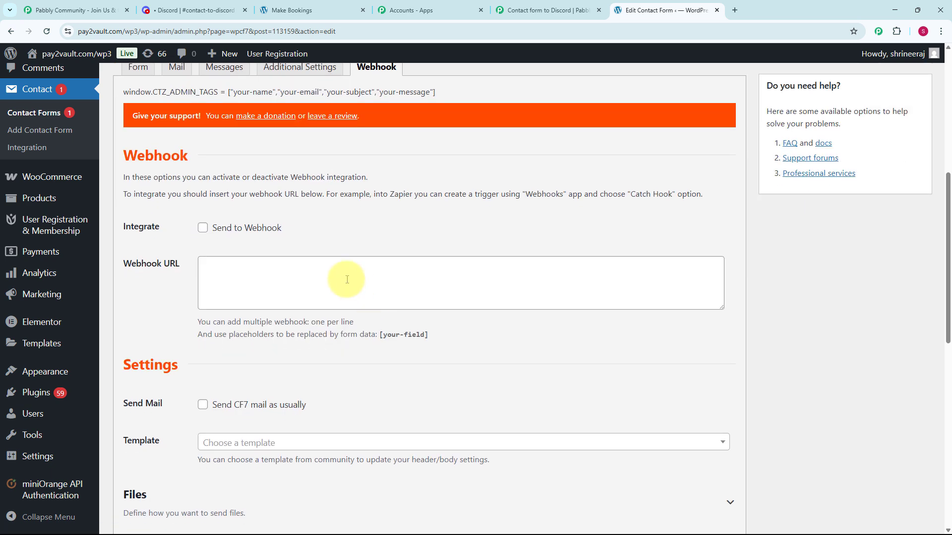
# Copy the webhook URL from the Contact Form 7 trigger in Pabbly Connect into the Booking form's Webhook URL setting in WordPress.
pyautogui.click(251, 274)
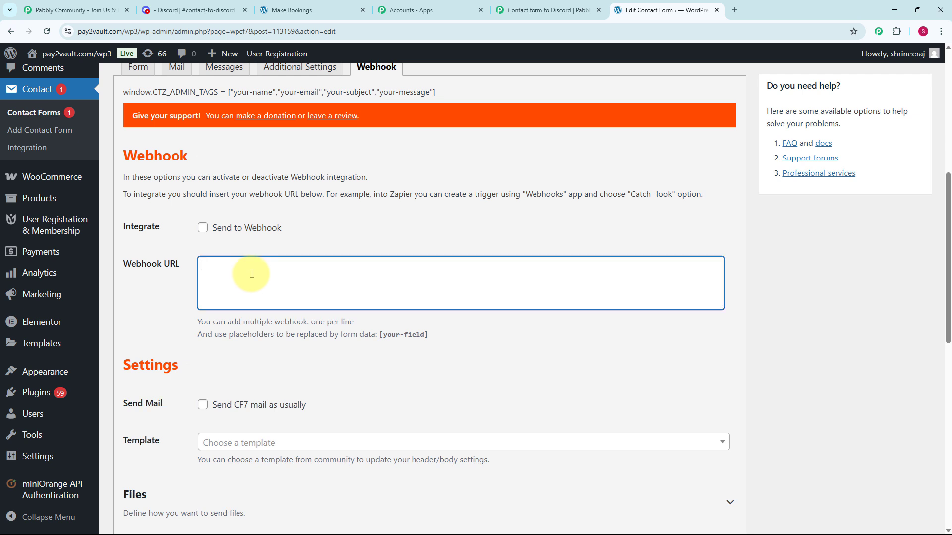
pyautogui.click(536, 6)
pyautogui.click(925, 277)
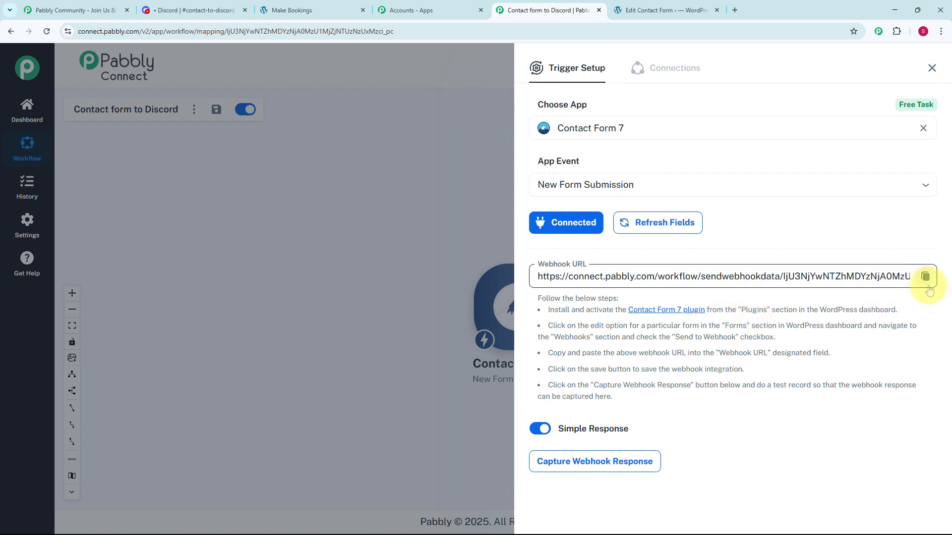
pyautogui.click(926, 278)
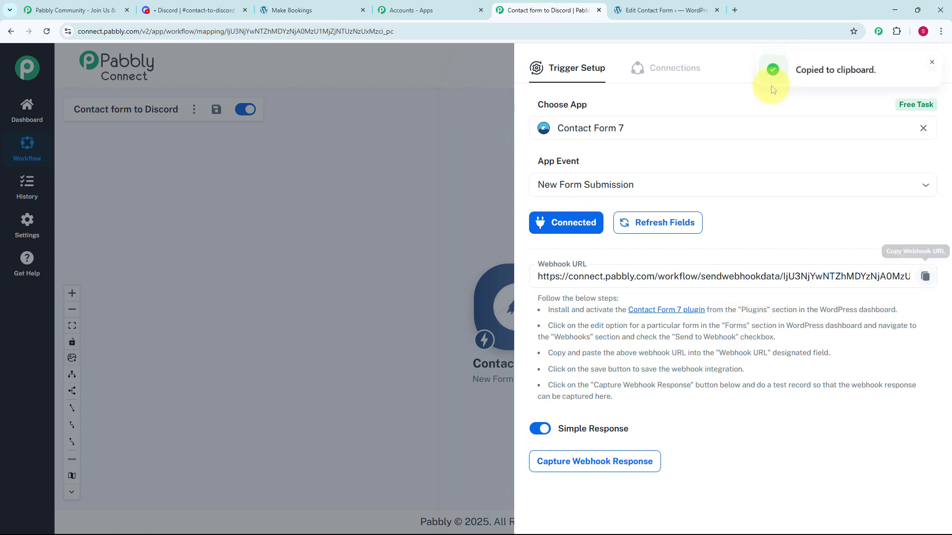
pyautogui.click(680, 14)
pyautogui.click(410, 277)
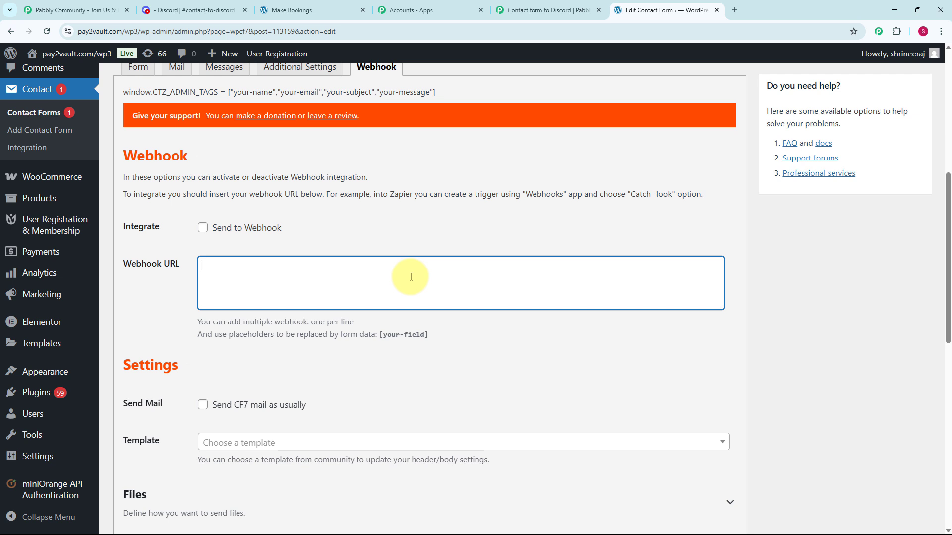
pyautogui.hotkey('ctrl', 'v')
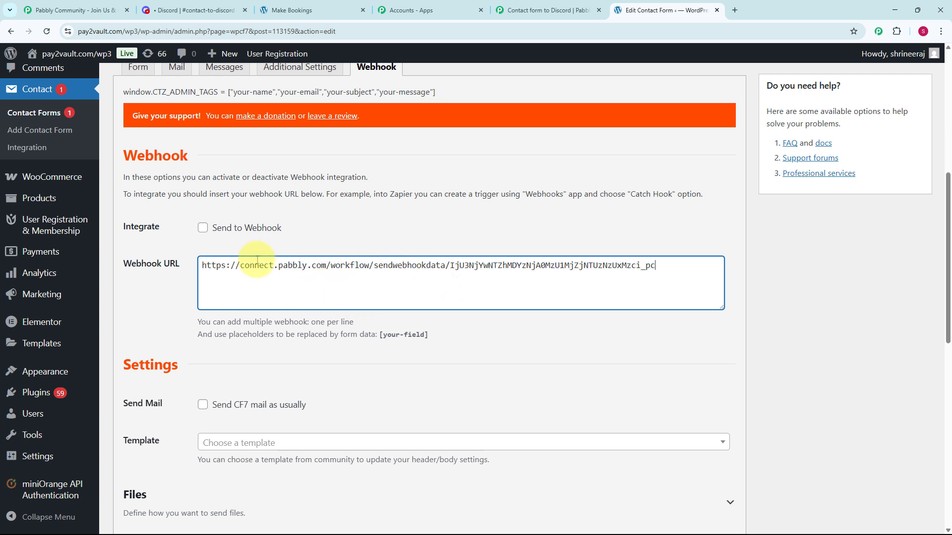
# Enable Send to Webhook for the Booking form and save the form.
pyautogui.click(203, 228)
pyautogui.scroll(-10, 258, 238)
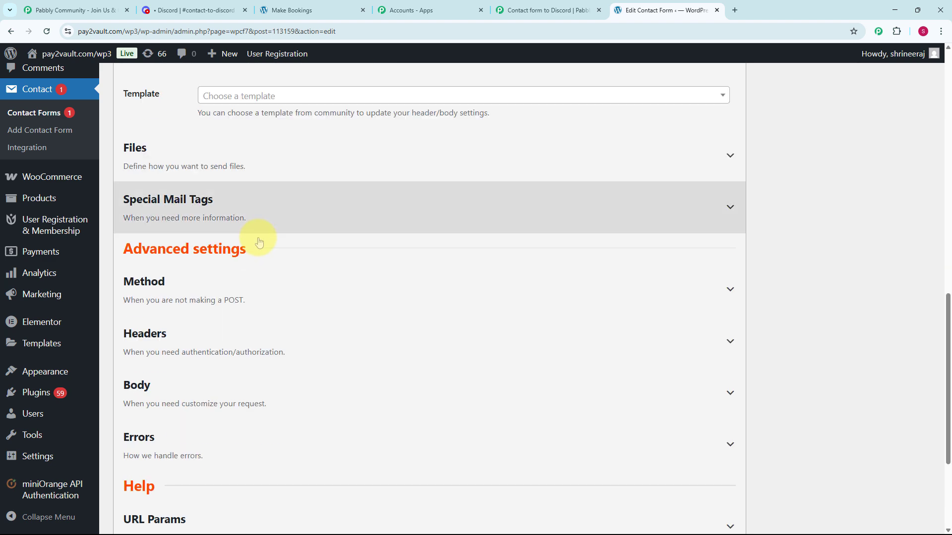
pyautogui.click(132, 459)
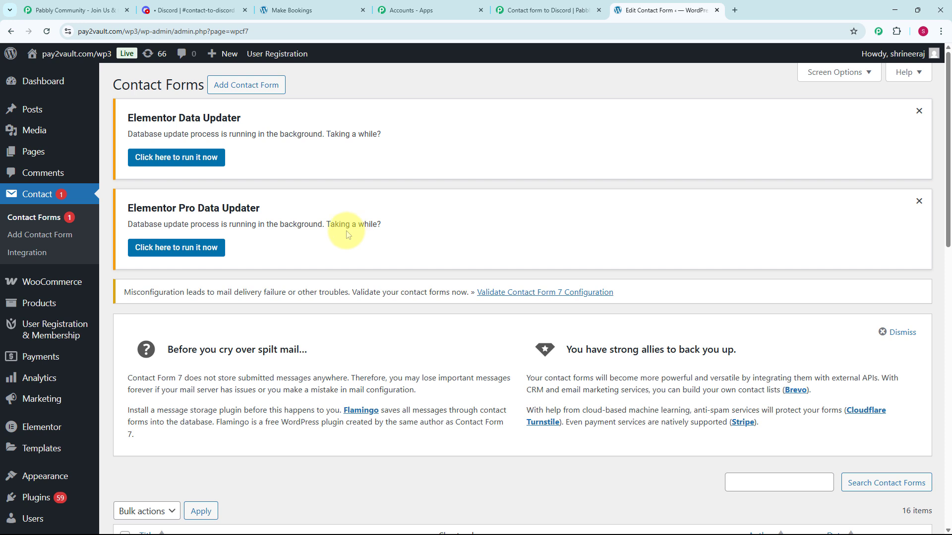
# Copy the Booking form's shortcode and start a new WordPress page.
pyautogui.moveTo(49, 151)
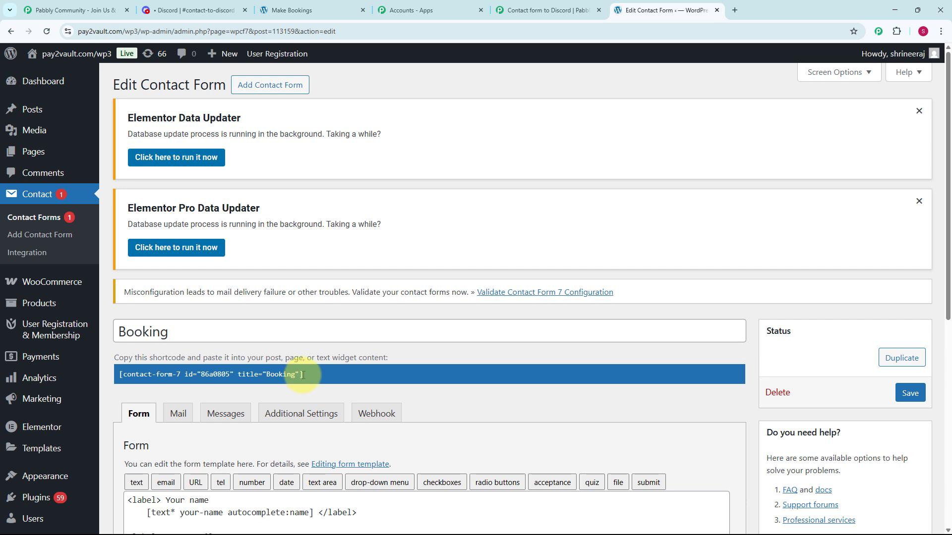
pyautogui.moveTo(322, 375); pyautogui.dragTo(110, 391)
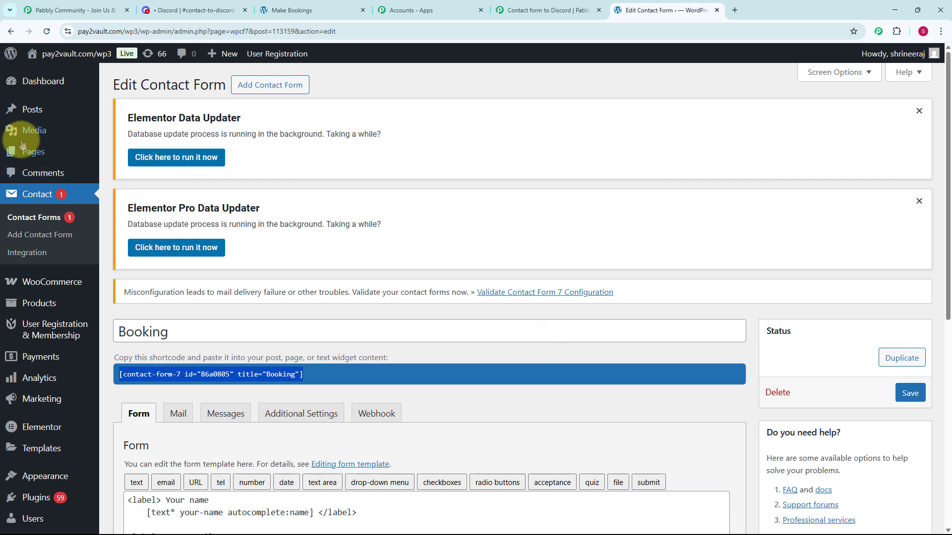
pyautogui.click(22, 157)
pyautogui.press('Escape')
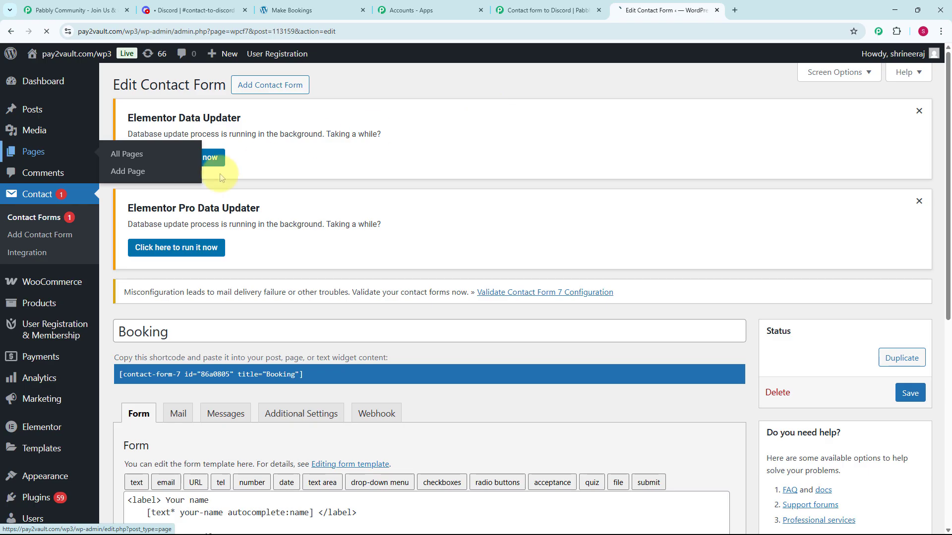
pyautogui.click(144, 171)
pyautogui.click(519, 111)
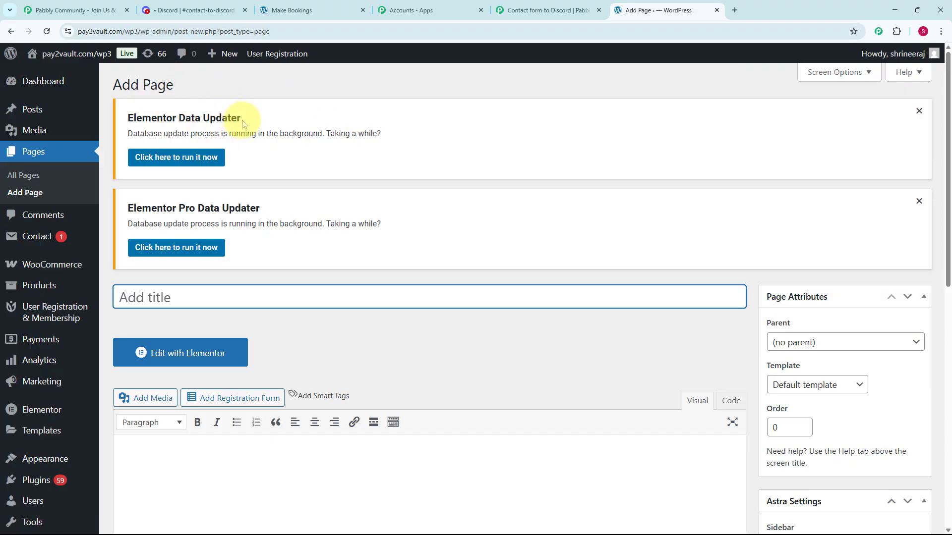
# Title the page "Bookings", paste the Booking form's shortcode as its content, and publish it.
pyautogui.scroll(-1, 461, 277)
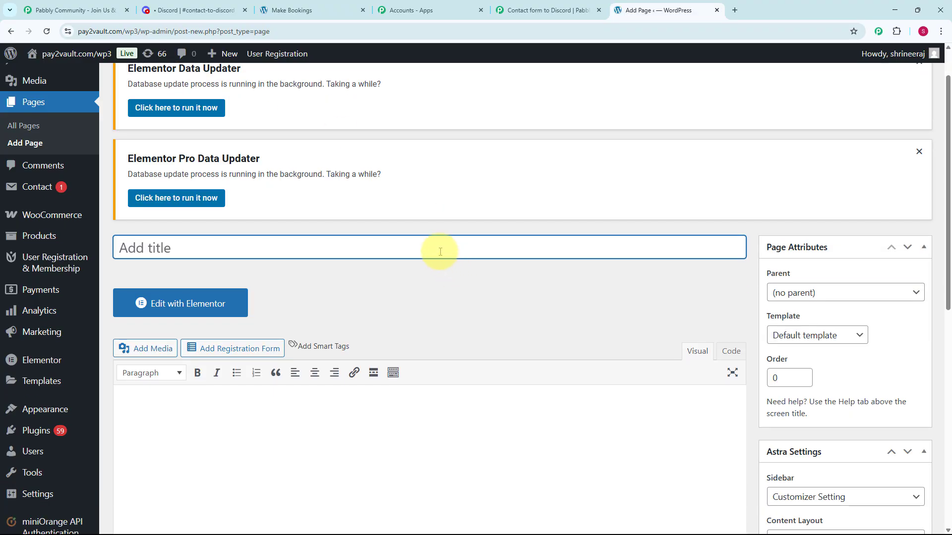
pyautogui.write('Bookings')
pyautogui.scroll(-3, 438, 252)
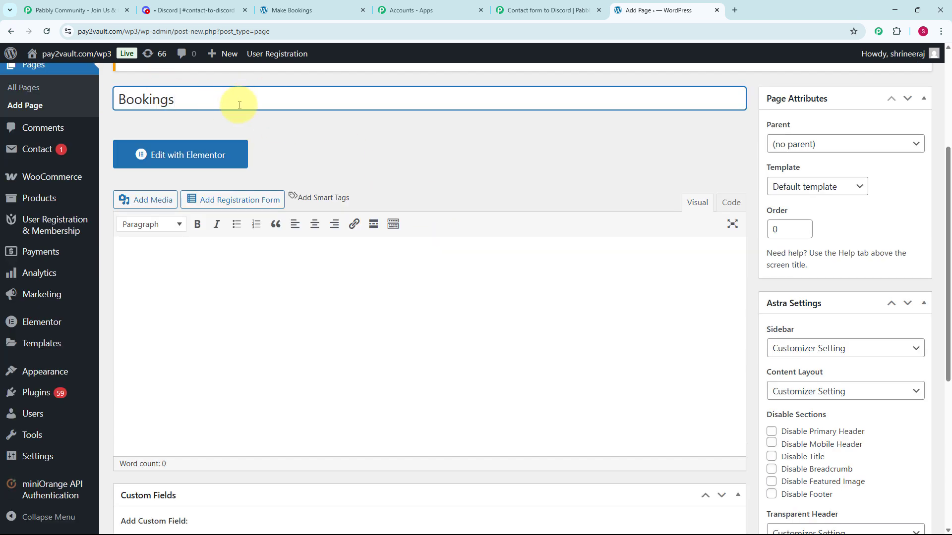
pyautogui.click(283, 271)
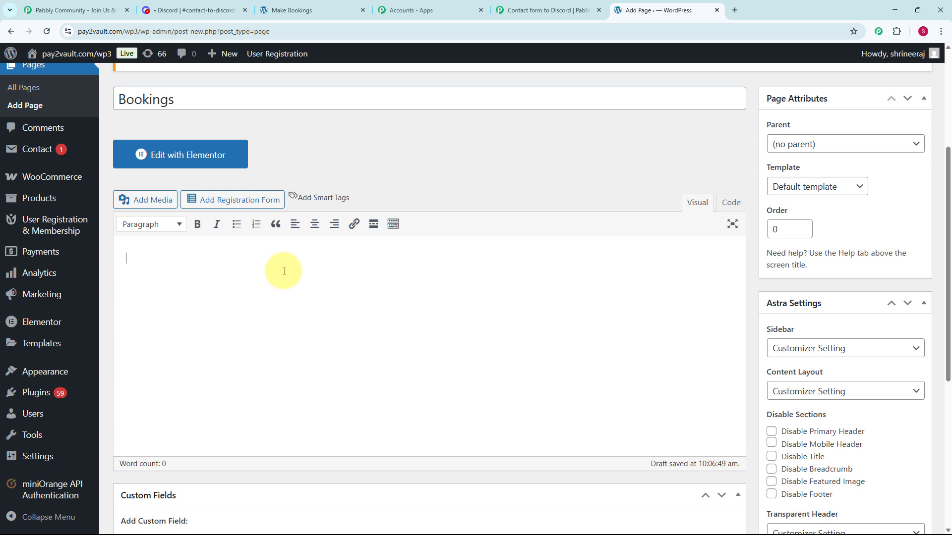
pyautogui.hotkey('ctrl', 'v')
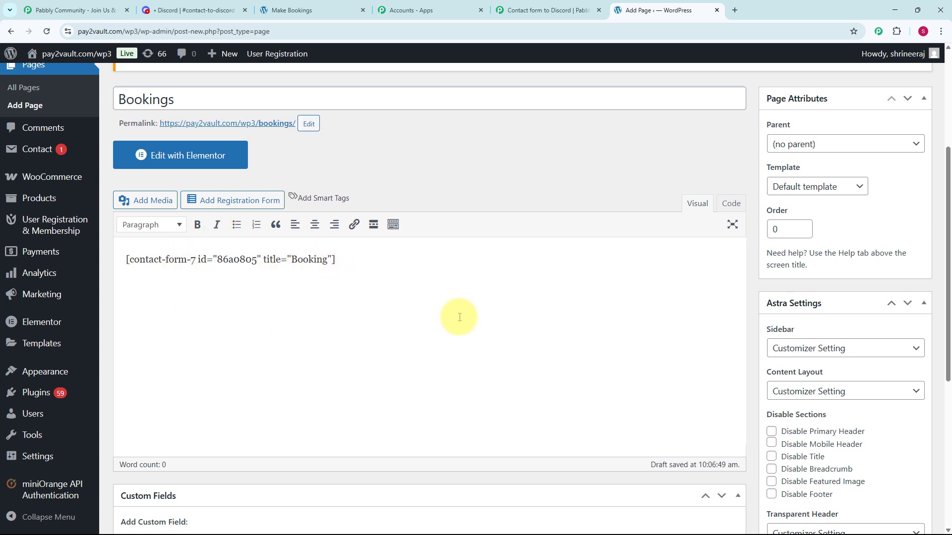
pyautogui.scroll(-4, 344, 298)
pyautogui.scroll(-2, 344, 299)
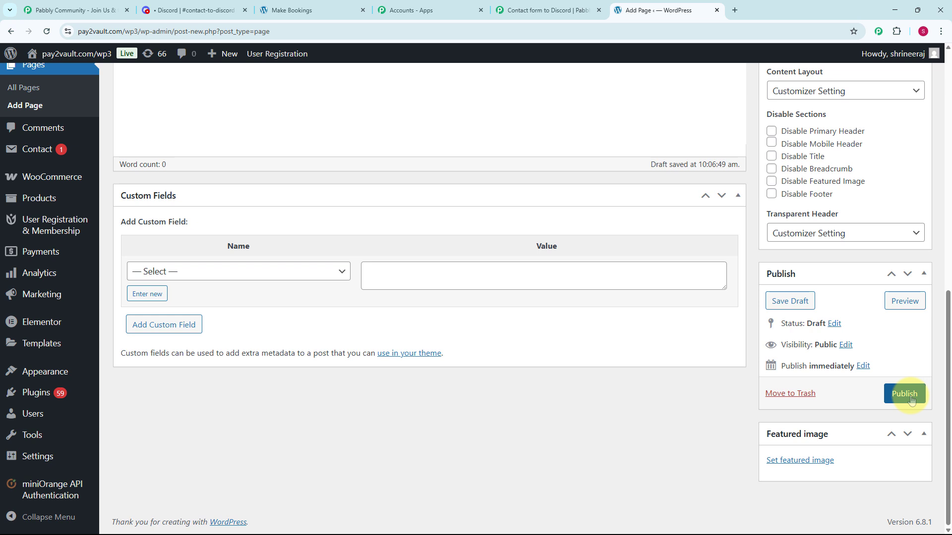
pyautogui.click(910, 399)
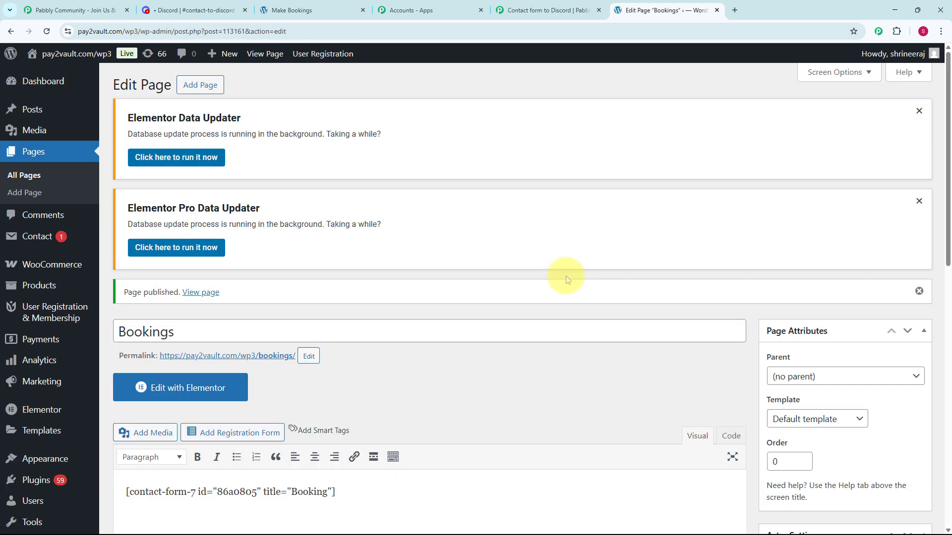
# View the published Bookings page and submit a test entry with a dummy name and email, subject "Regarding Booking" and message "I want to make a booking.".
pyautogui.click(250, 55)
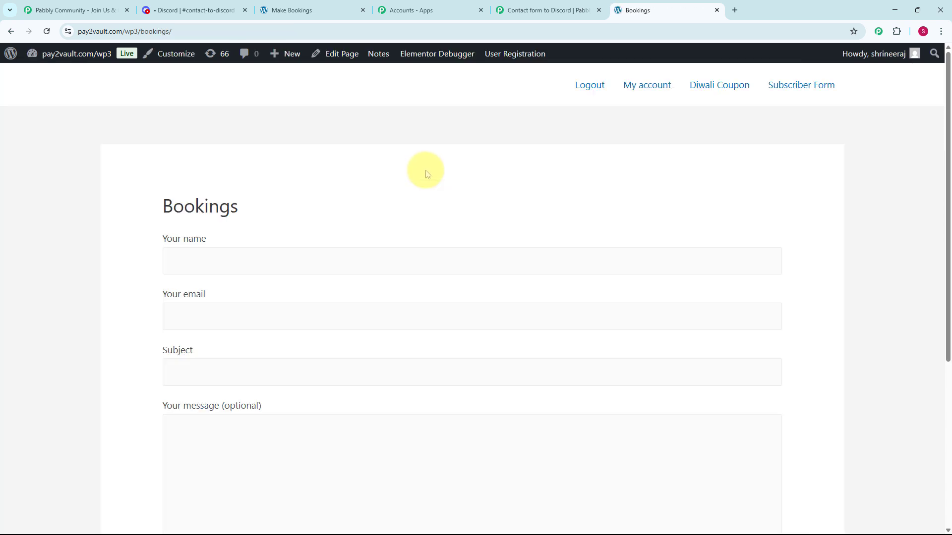
pyautogui.scroll(-1, 257, 227)
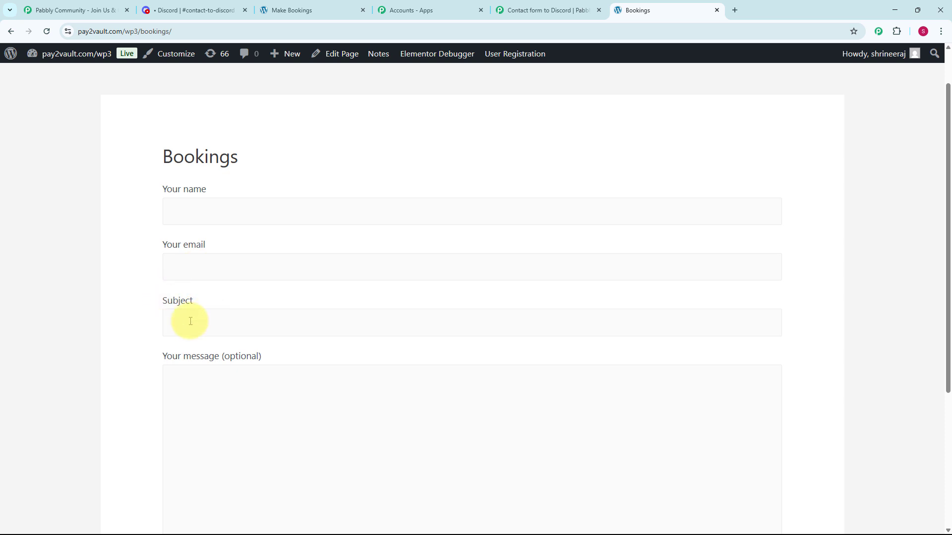
pyautogui.scroll(-1, 272, 369)
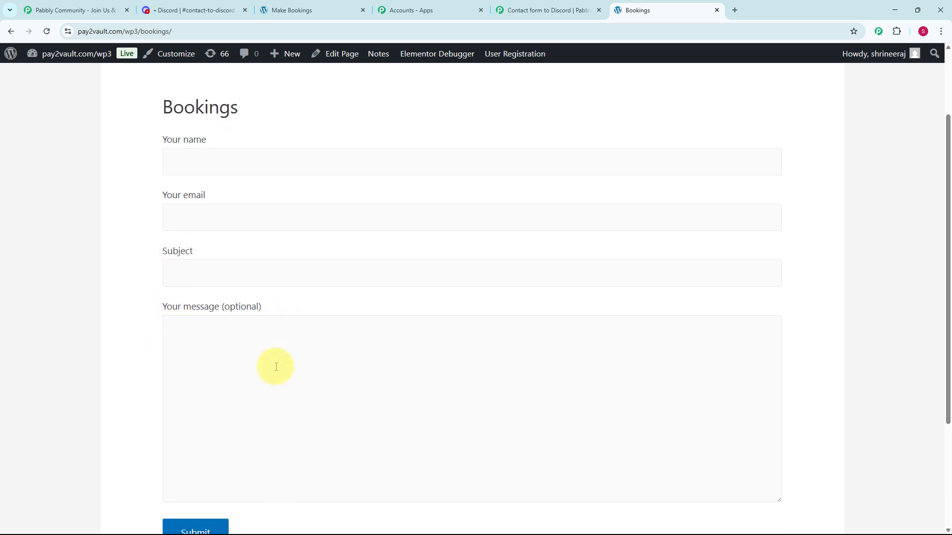
pyautogui.click(232, 161)
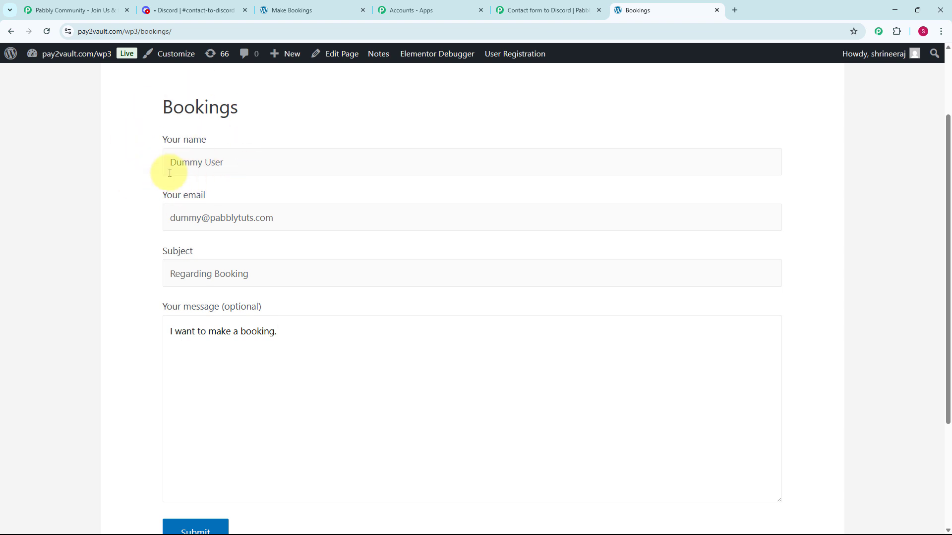
pyautogui.scroll(-3, 240, 303)
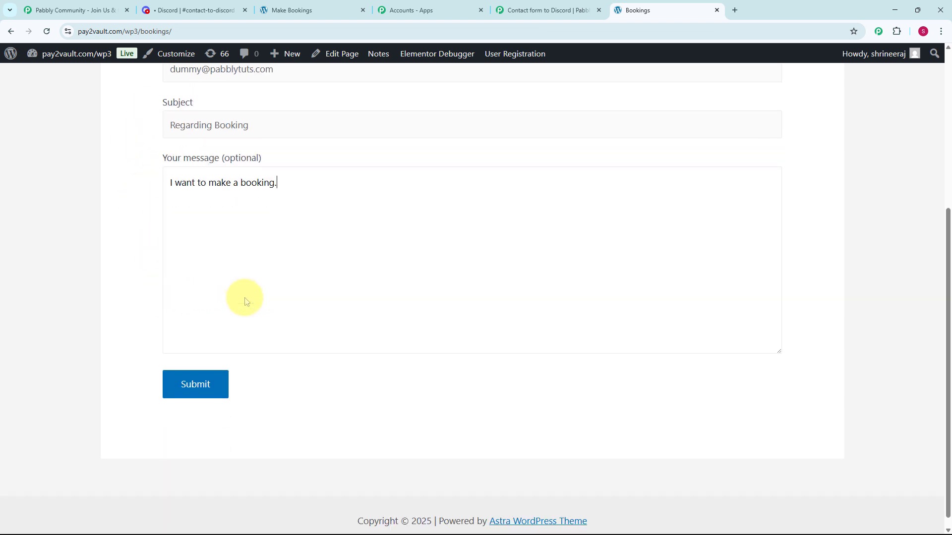
pyautogui.click(209, 392)
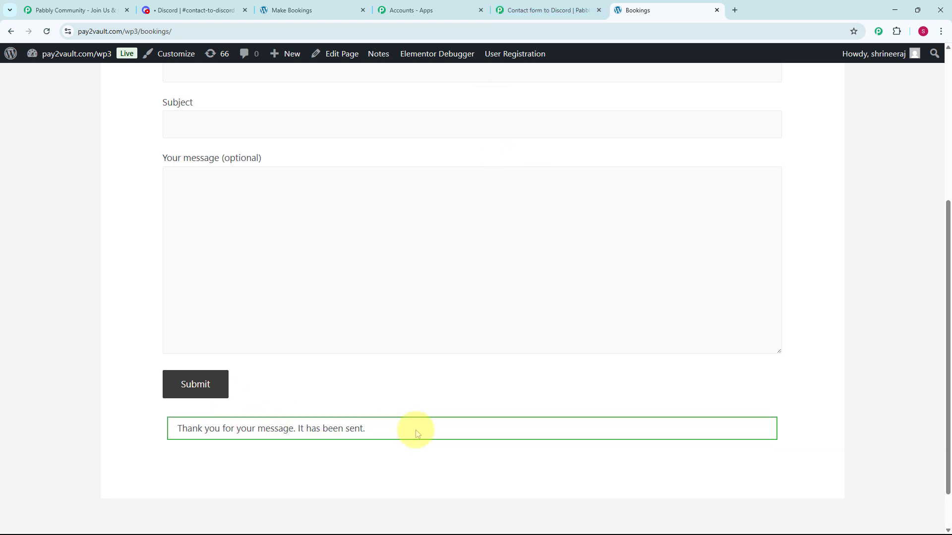
# Check the captured form response in the Pabbly Connect trigger setup, then close the setup.
pyautogui.click(545, 10)
pyautogui.scroll(-5, 667, 369)
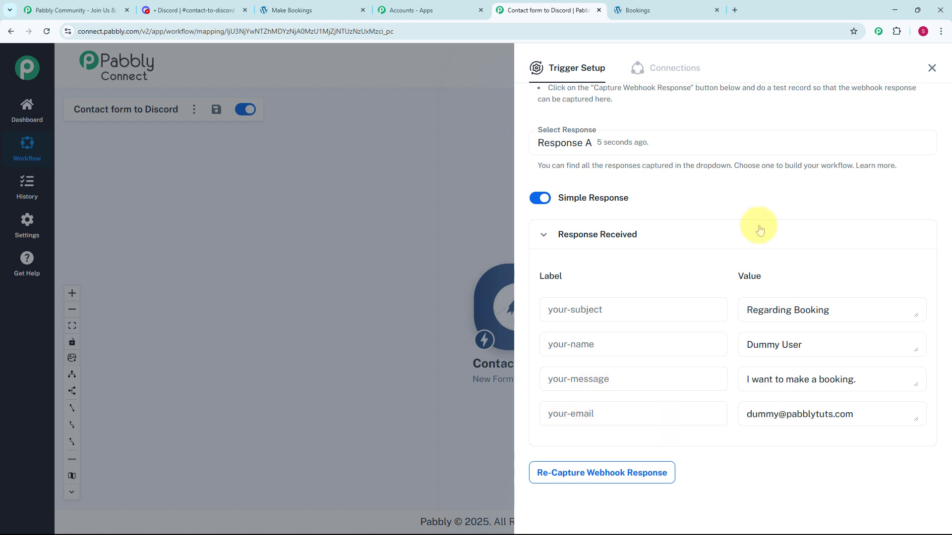
pyautogui.click(931, 69)
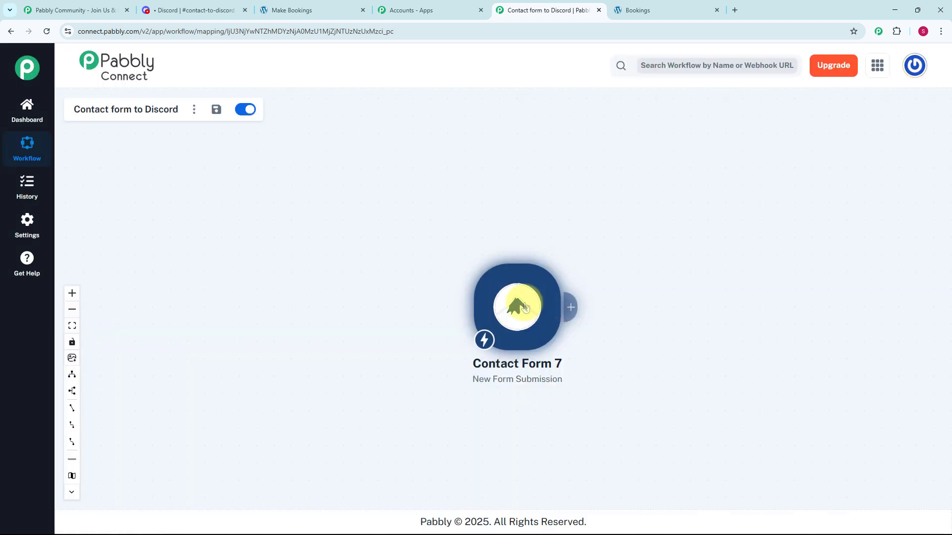
# Add a Discord action step after the Contact Form 7 trigger with the Send Channel Message (Markdown) event and connect it.
pyautogui.rightClick(525, 307)
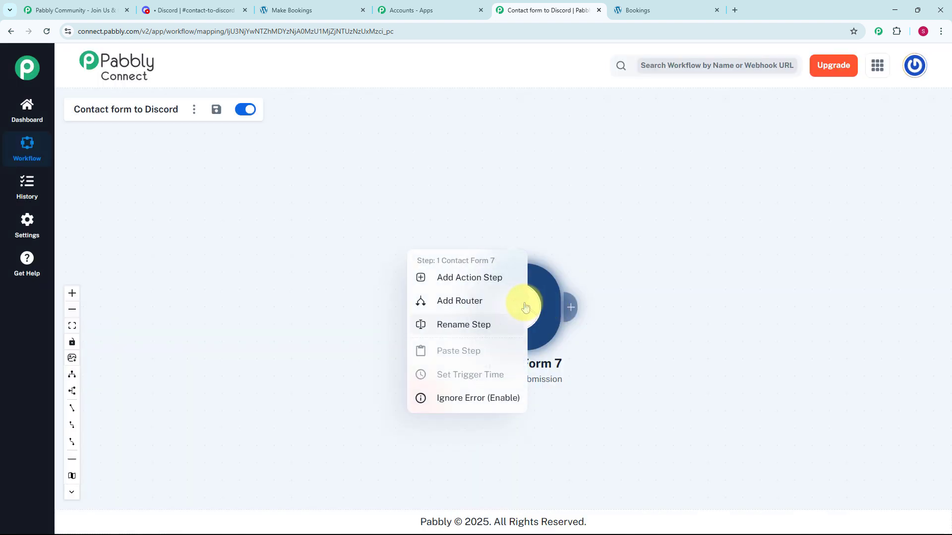
pyautogui.click(482, 282)
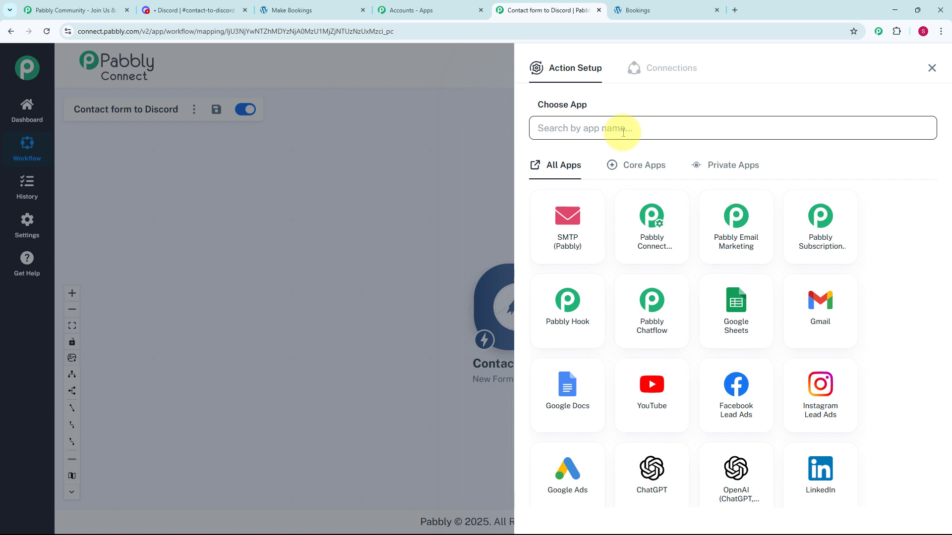
pyautogui.click(597, 133)
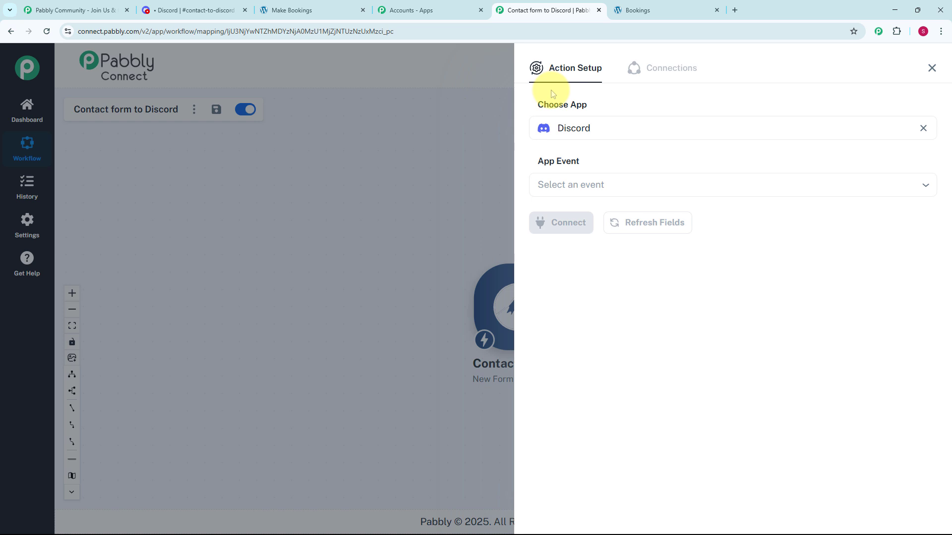
pyautogui.click(582, 185)
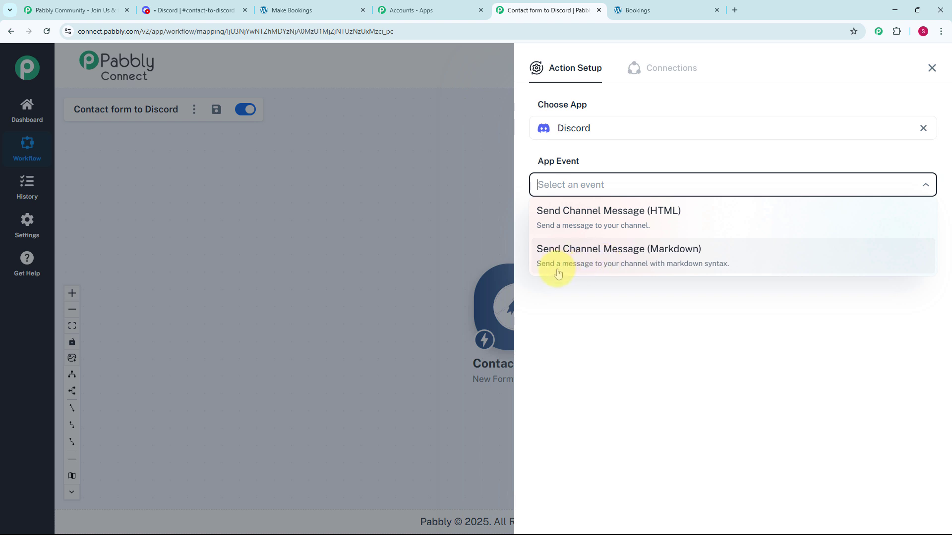
pyautogui.click(658, 262)
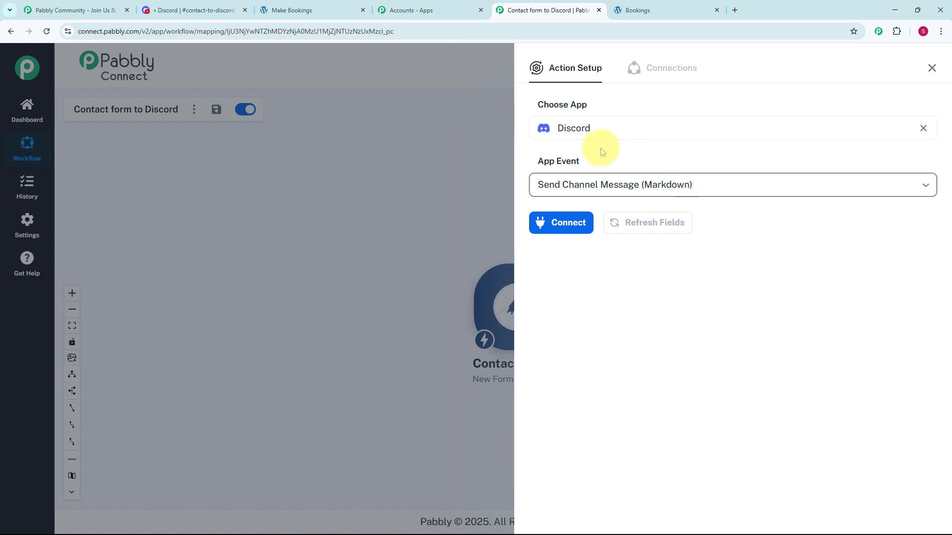
pyautogui.click(562, 227)
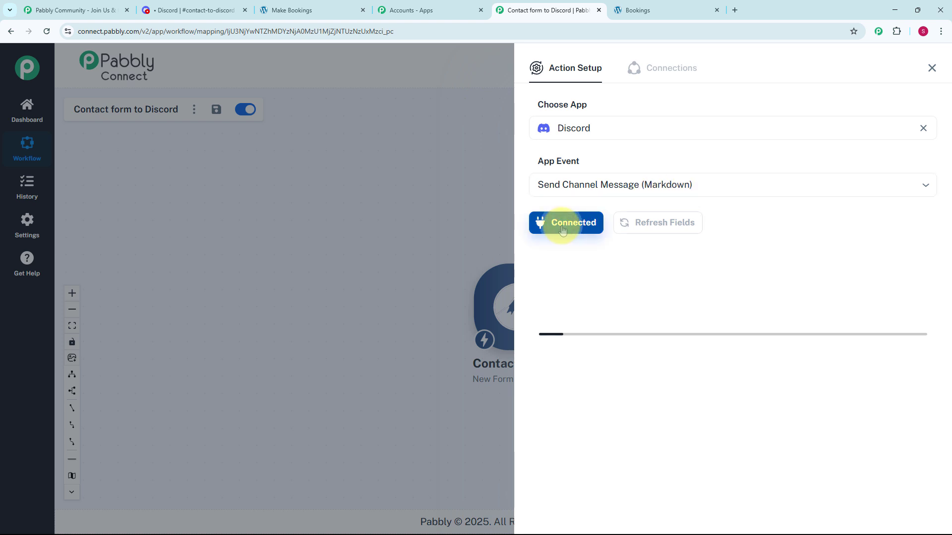
# Review the Discord action's fields, then switch to Discord and open the contact-to-discord channel's Integrations settings.
pyautogui.scroll(-2, 632, 274)
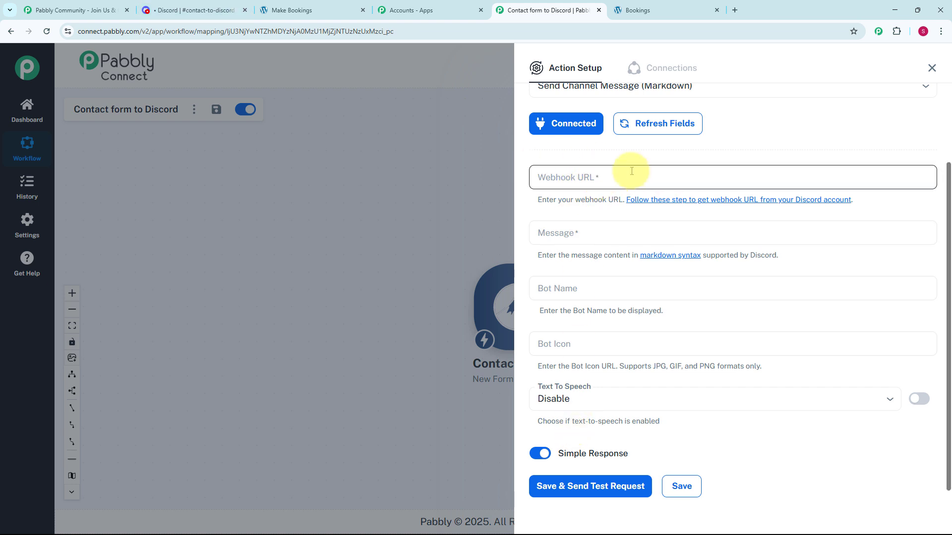
pyautogui.click(197, 11)
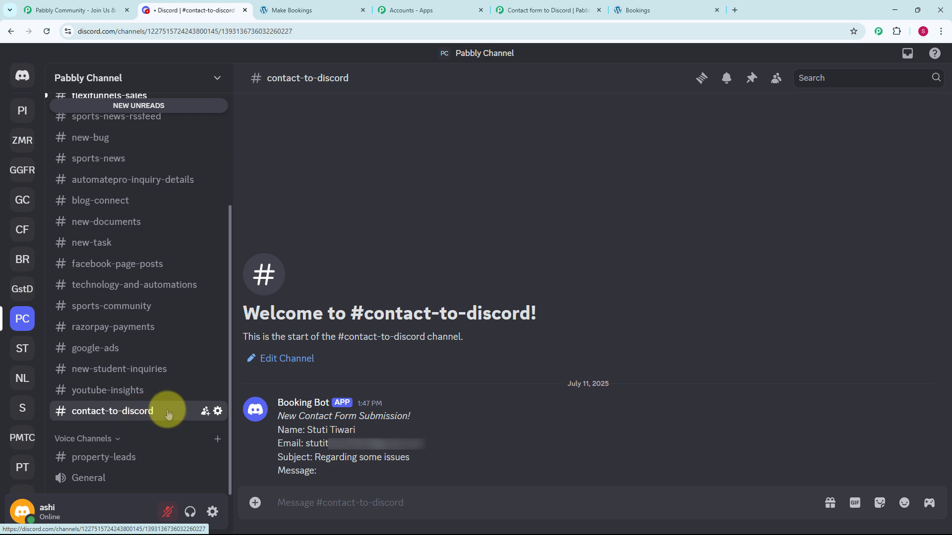
pyautogui.click(218, 413)
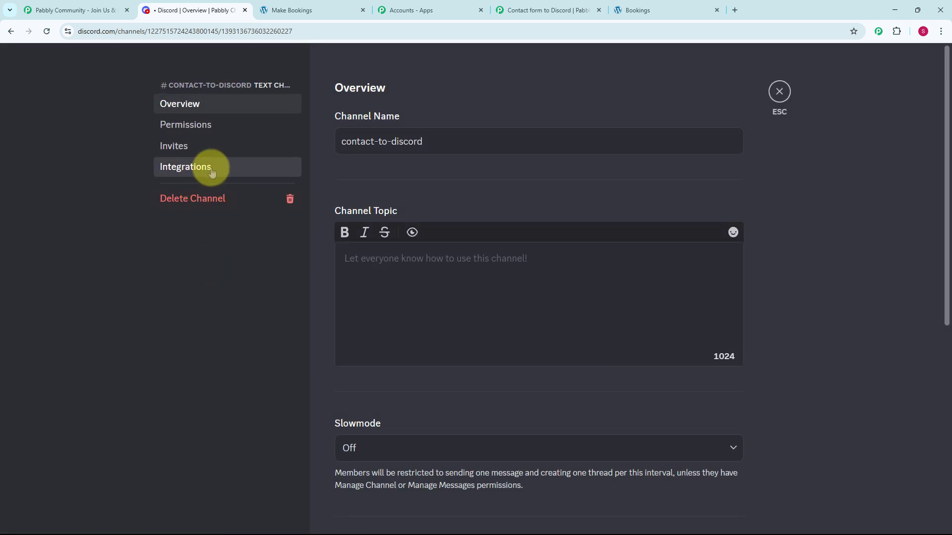
pyautogui.click(217, 173)
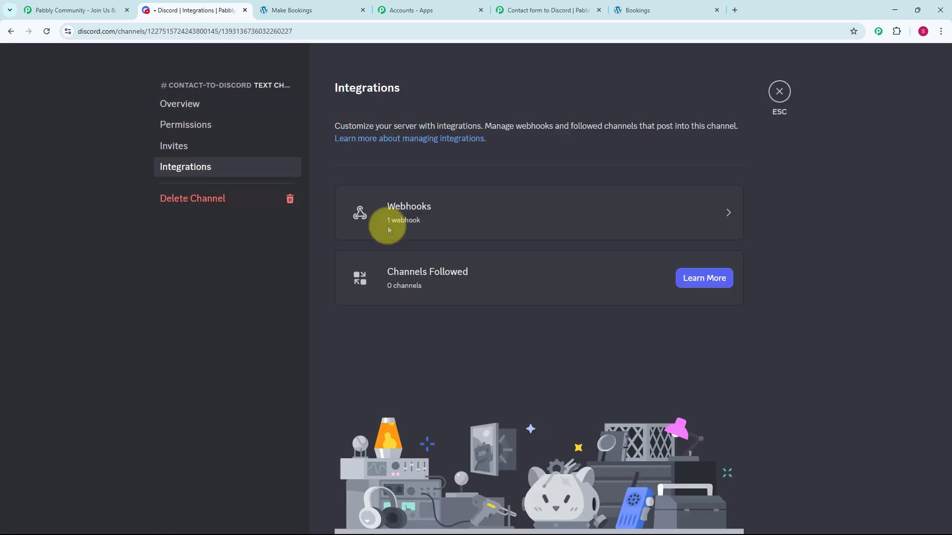
# Copy the Booking Bot webhook's URL from Discord and paste it into the Webhook URL field of Pabbly Connect's Discord action.
pyautogui.click(722, 217)
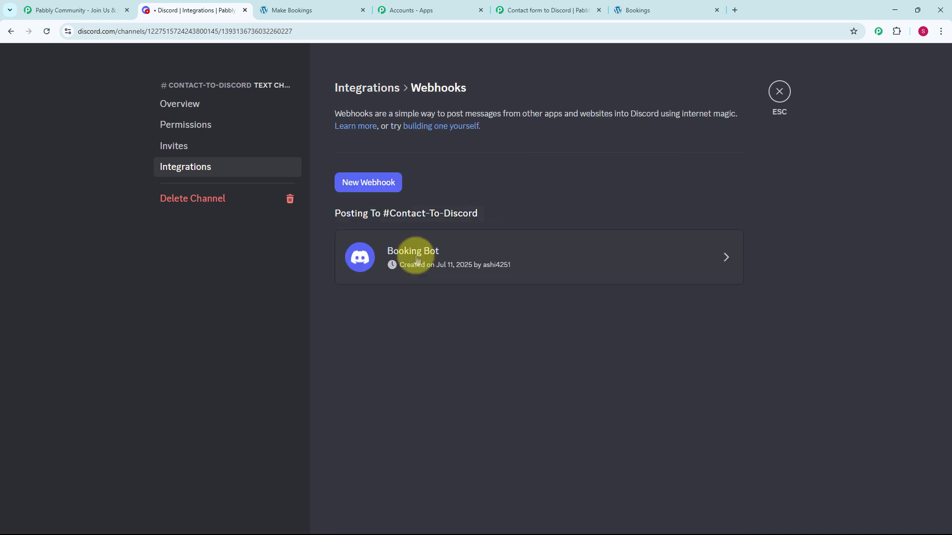
pyautogui.click(725, 257)
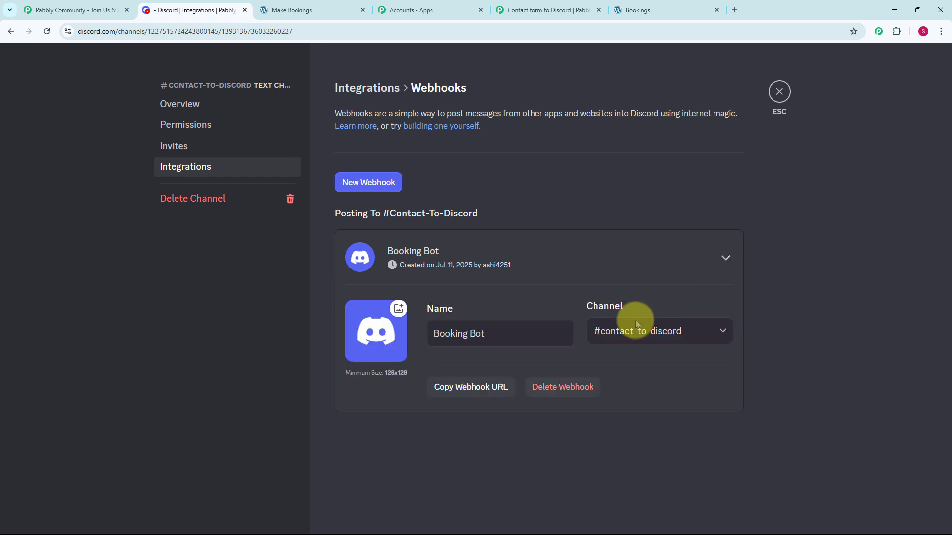
pyautogui.click(469, 393)
pyautogui.click(543, 10)
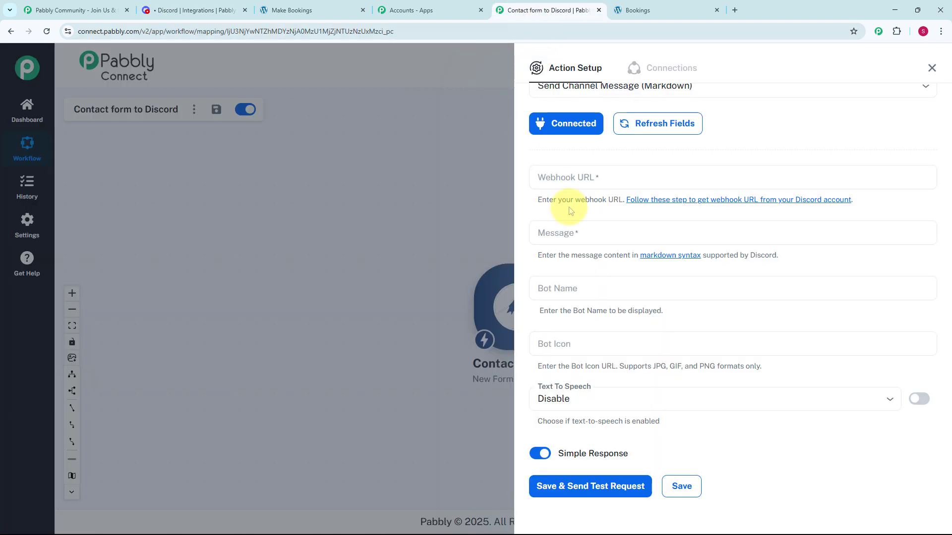
pyautogui.click(572, 180)
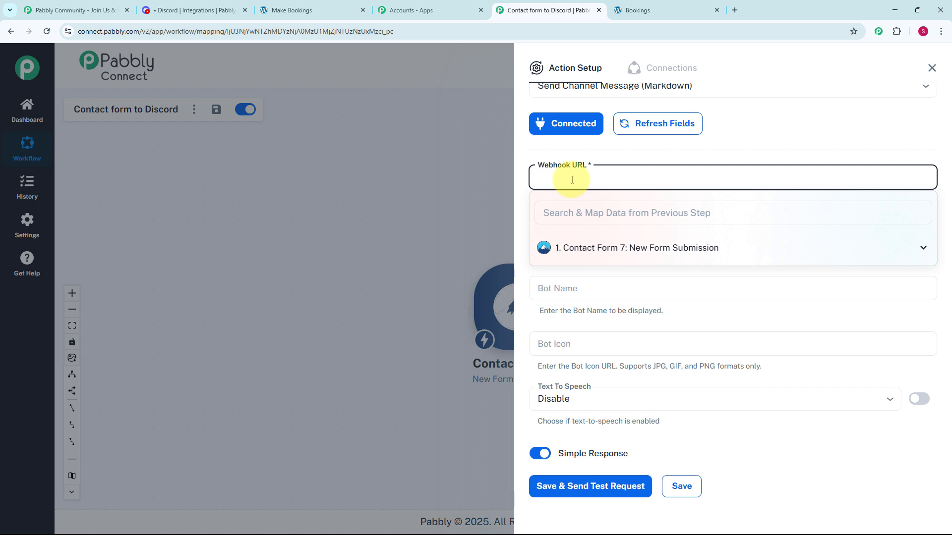
pyautogui.hotkey('ctrl', 'v')
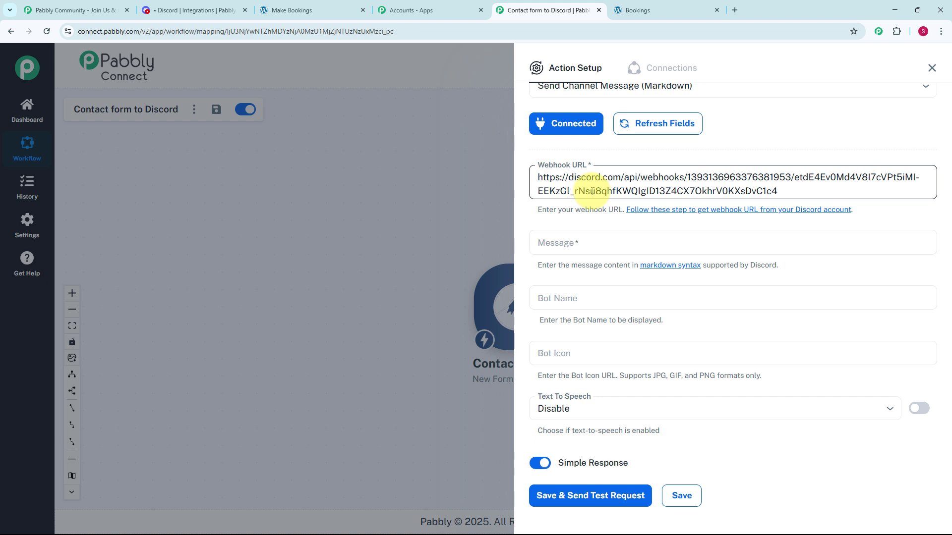
# Fill the Message field with "New Booking Received!" followed by separate lines labelled Name, Email, Subject and Message.
pyautogui.click(548, 240)
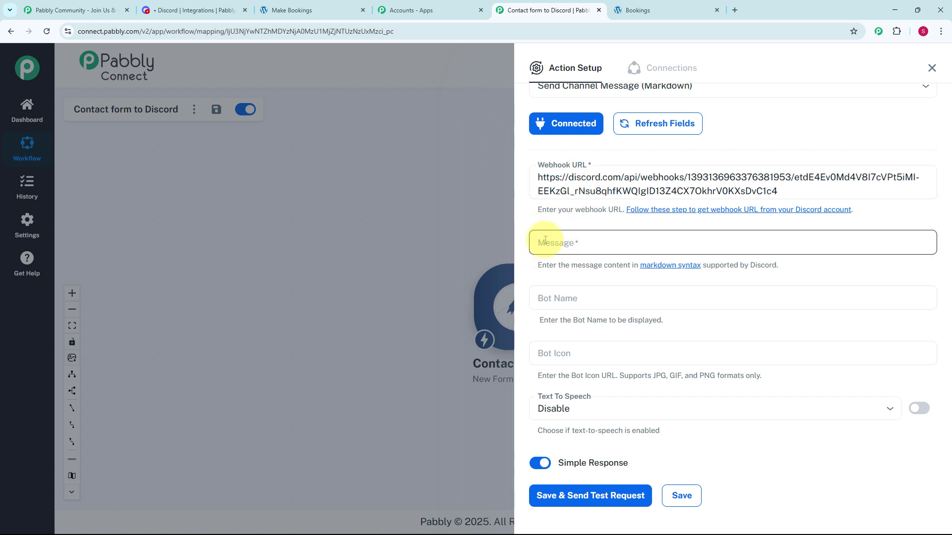
pyautogui.click(587, 240)
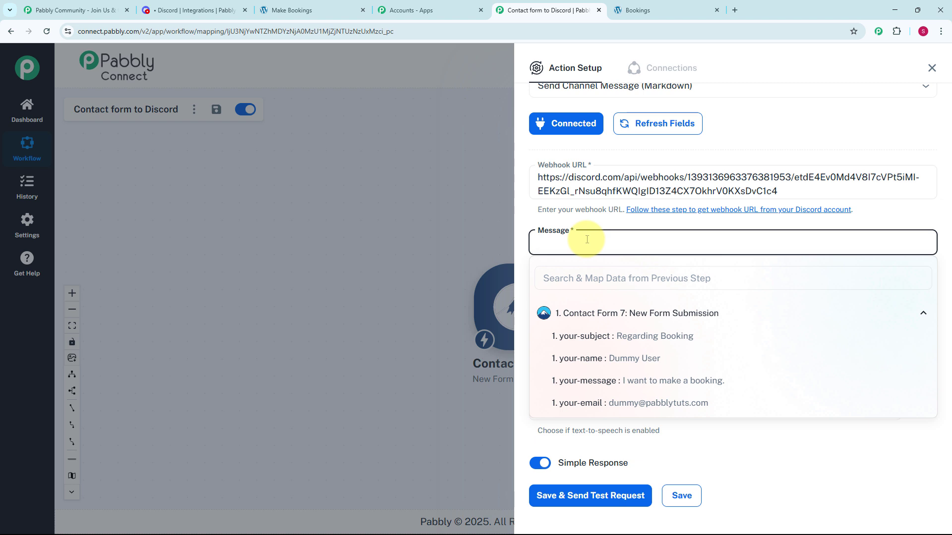
pyautogui.hotkey('ctrl', 'v')
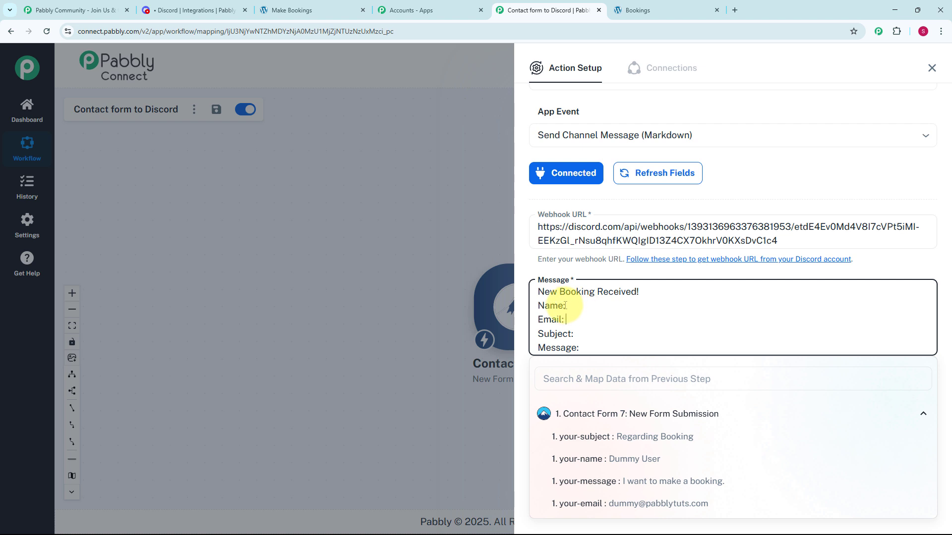
# Map your-name, your-email, your-subject and your-message from the Contact Form 7 trigger to the matching lines of the message.
pyautogui.click(575, 302)
pyautogui.click(571, 305)
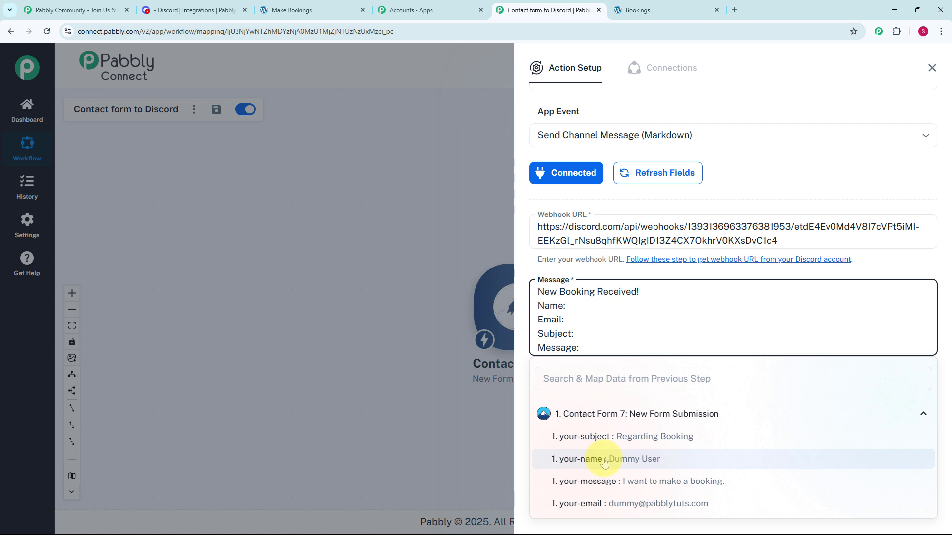
pyautogui.click(604, 461)
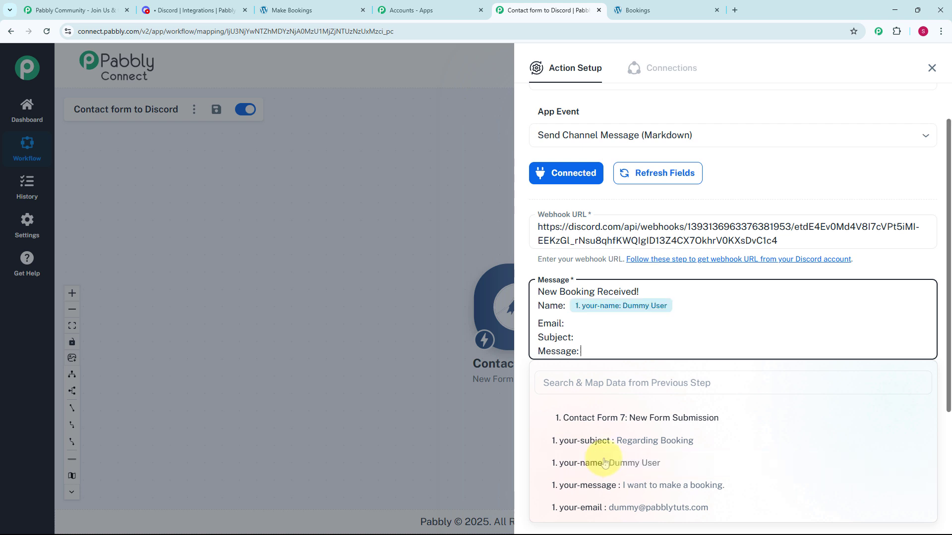
pyautogui.click(598, 326)
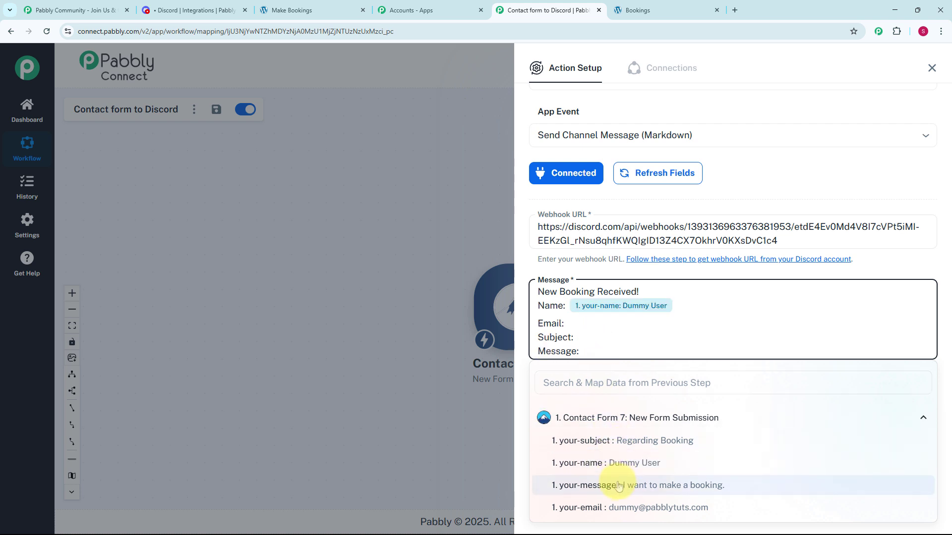
pyautogui.click(612, 509)
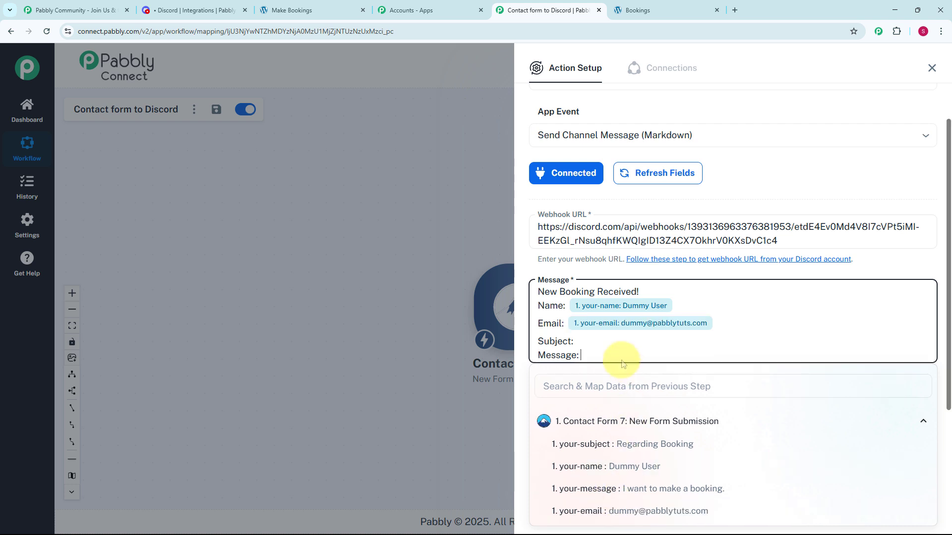
pyautogui.click(604, 341)
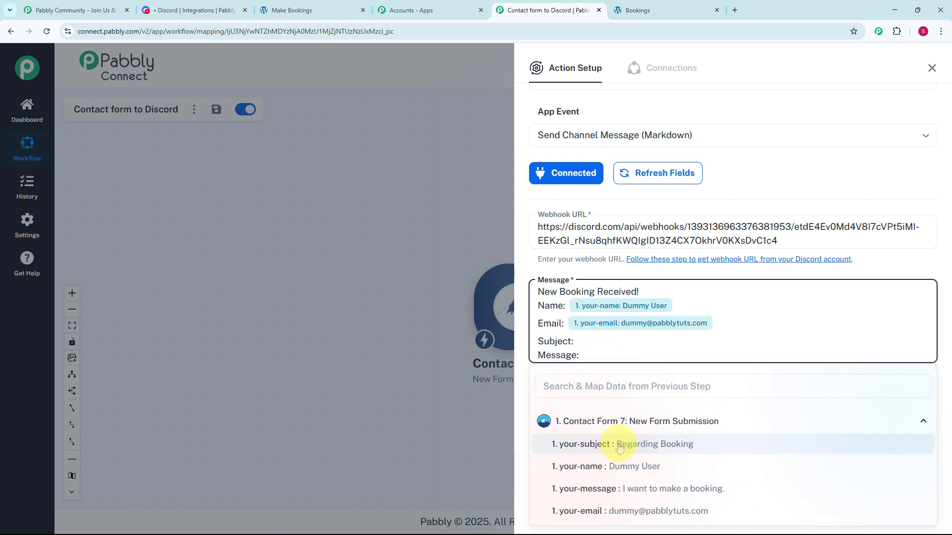
pyautogui.click(617, 449)
pyautogui.click(600, 358)
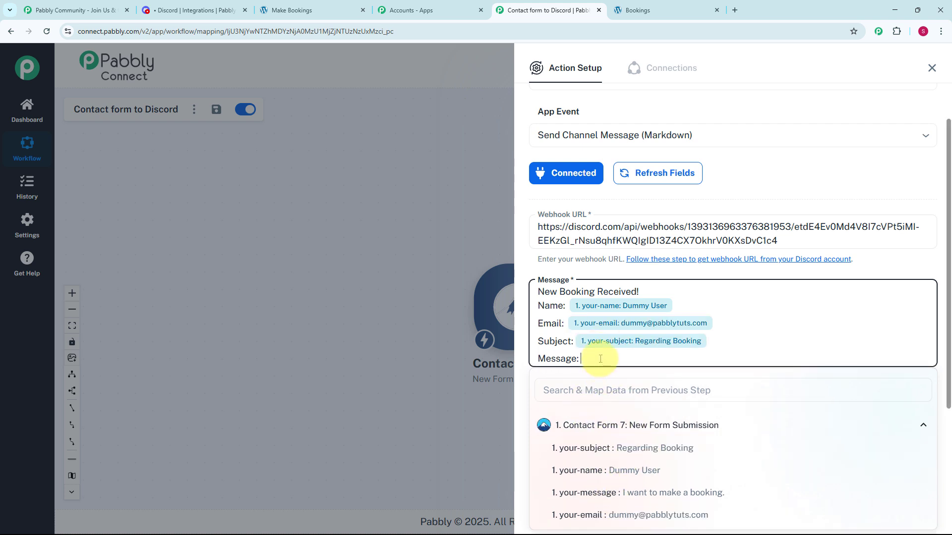
pyautogui.click(642, 494)
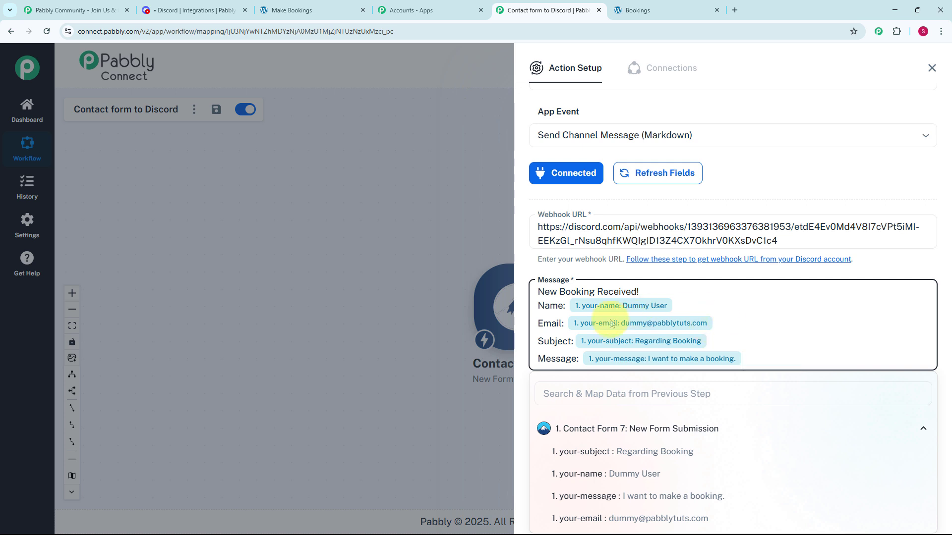
pyautogui.scroll(-2, 637, 323)
pyautogui.click(438, 352)
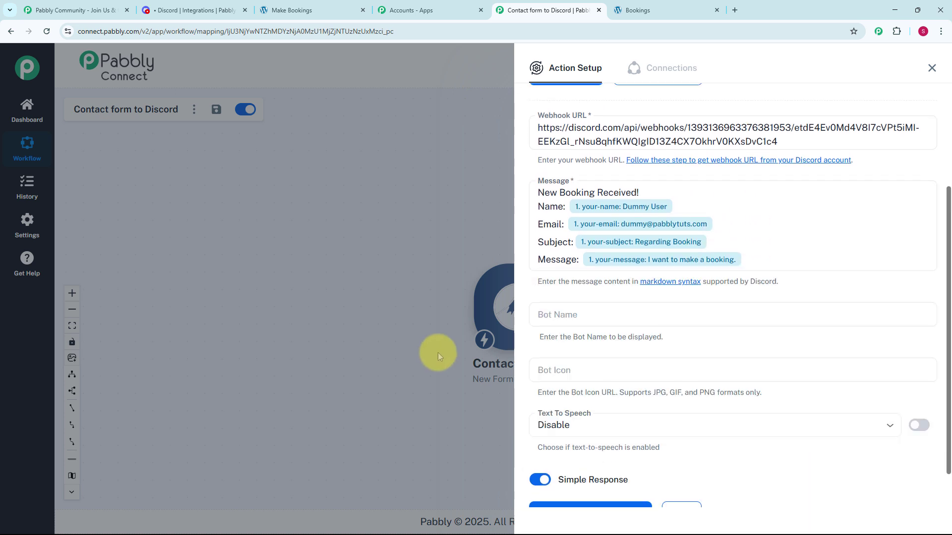
# Leave Bot Name and Bot Icon blank, save the action with a test request, and check the contact-to-discord channel in Discord.
pyautogui.click(574, 316)
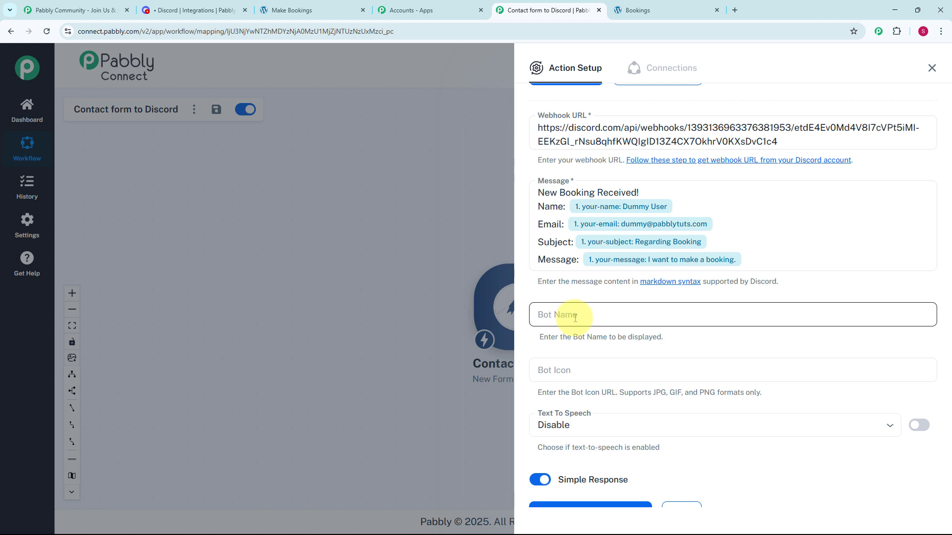
pyautogui.click(568, 380)
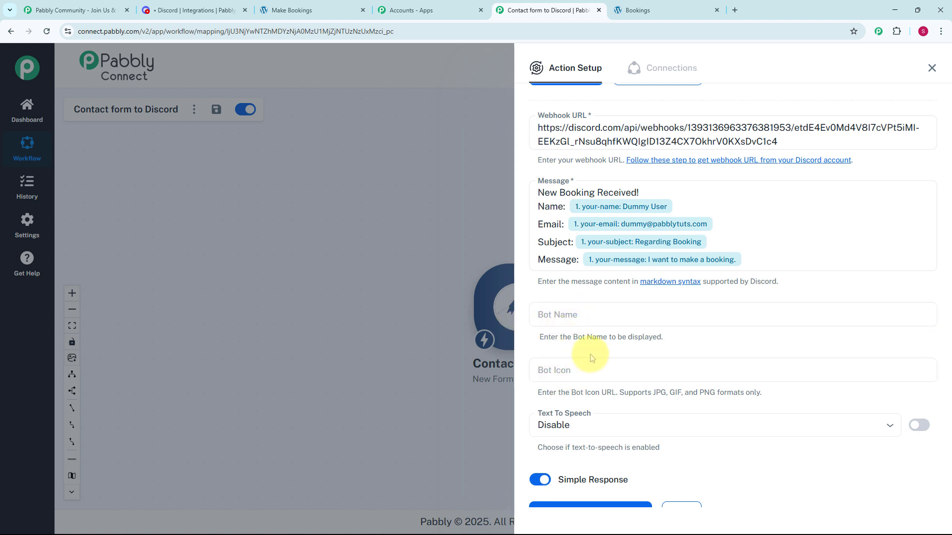
pyautogui.scroll(-1, 592, 357)
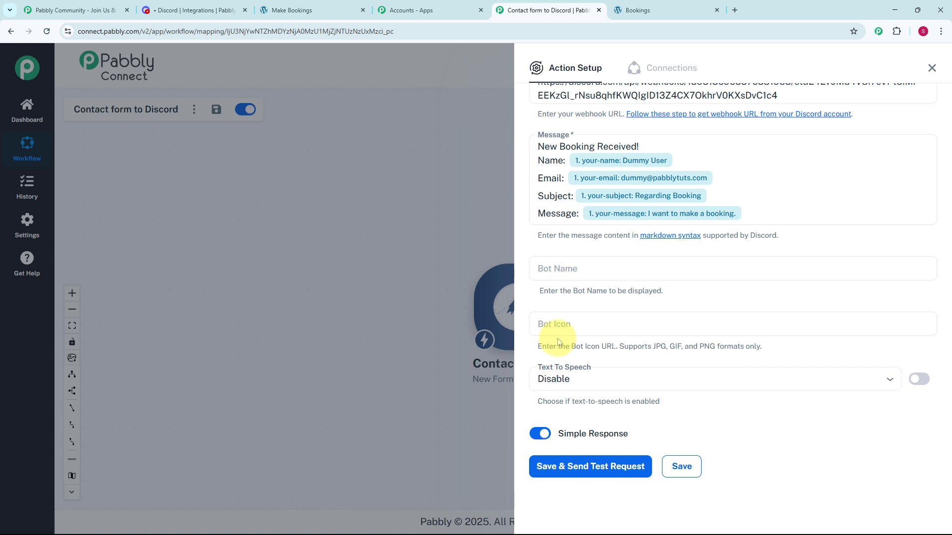
pyautogui.click(578, 471)
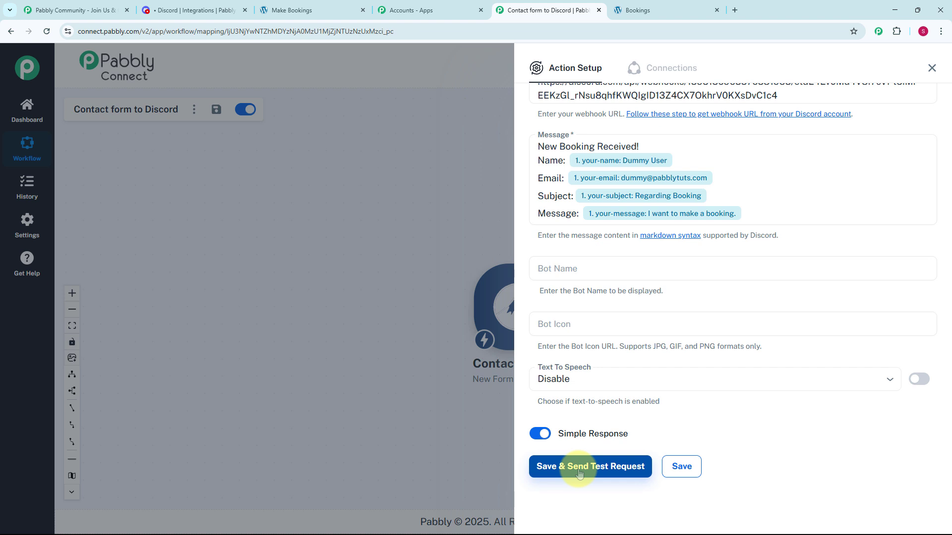
pyautogui.click(579, 470)
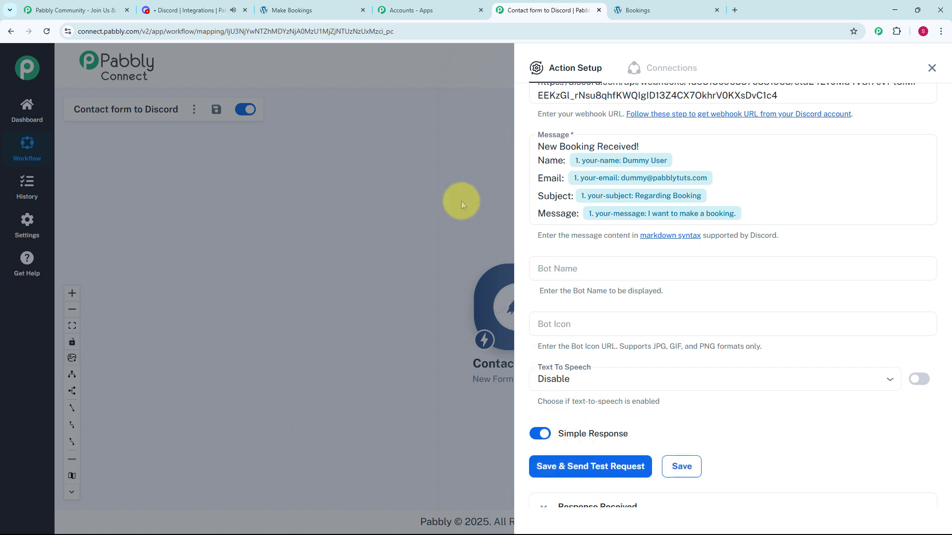
pyautogui.click(201, 11)
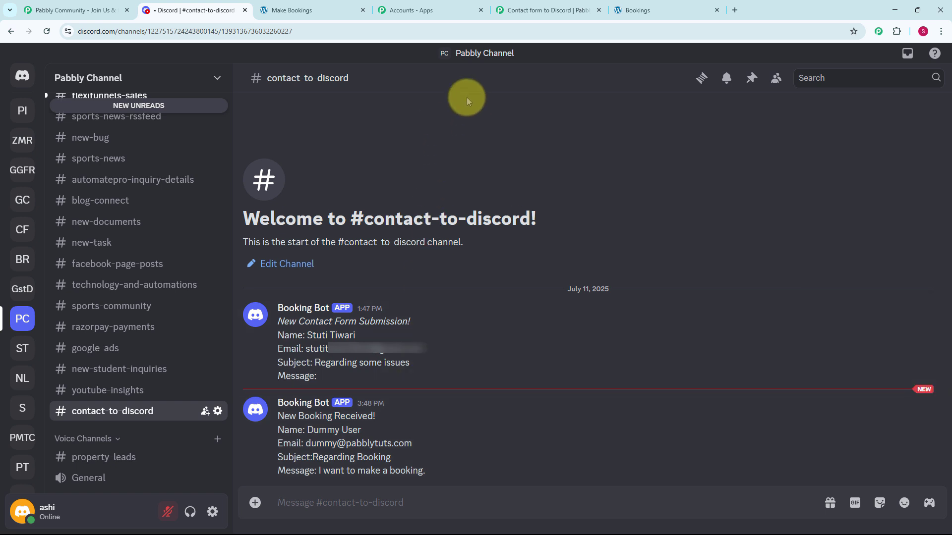
# Return to Pabbly Connect, save the Discord action and close its setup.
pyautogui.click(551, 4)
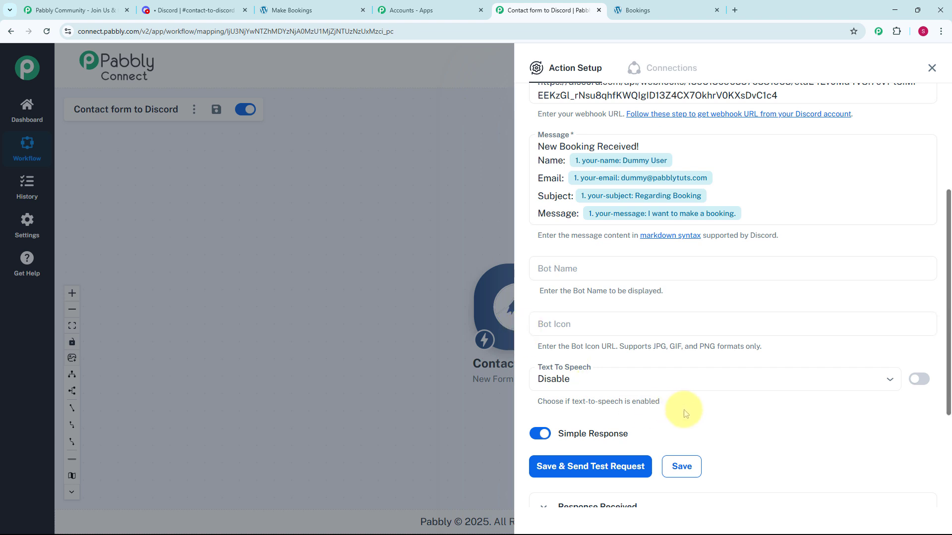
pyautogui.click(693, 473)
pyautogui.scroll(-3, 663, 361)
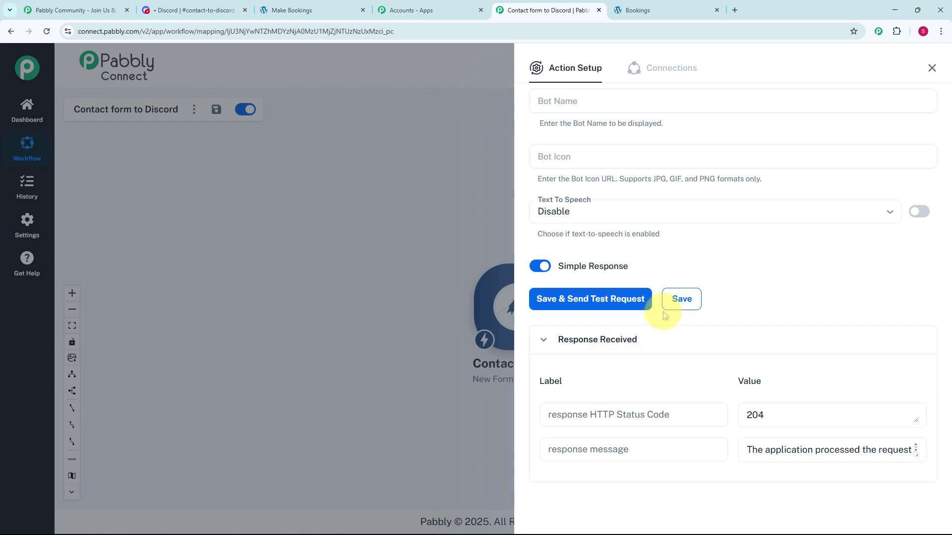
pyautogui.click(683, 300)
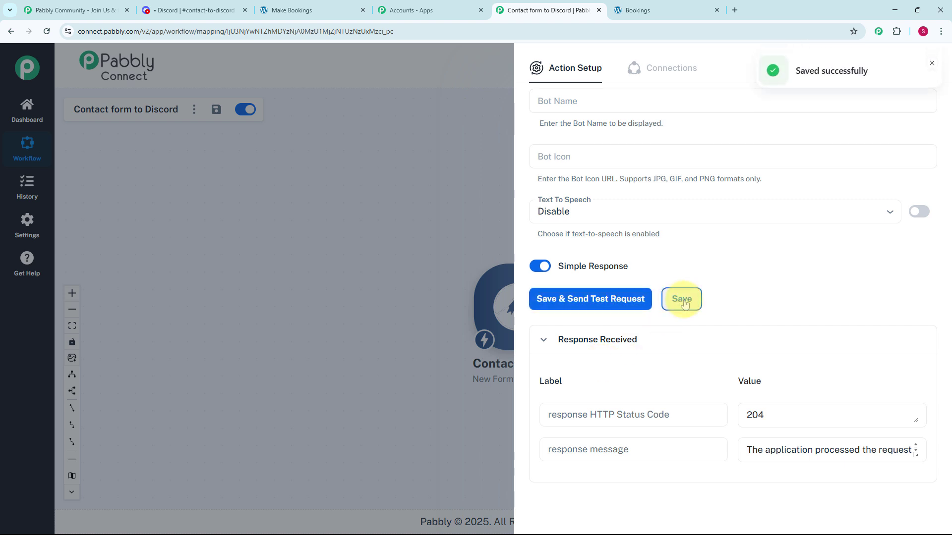
pyautogui.click(931, 65)
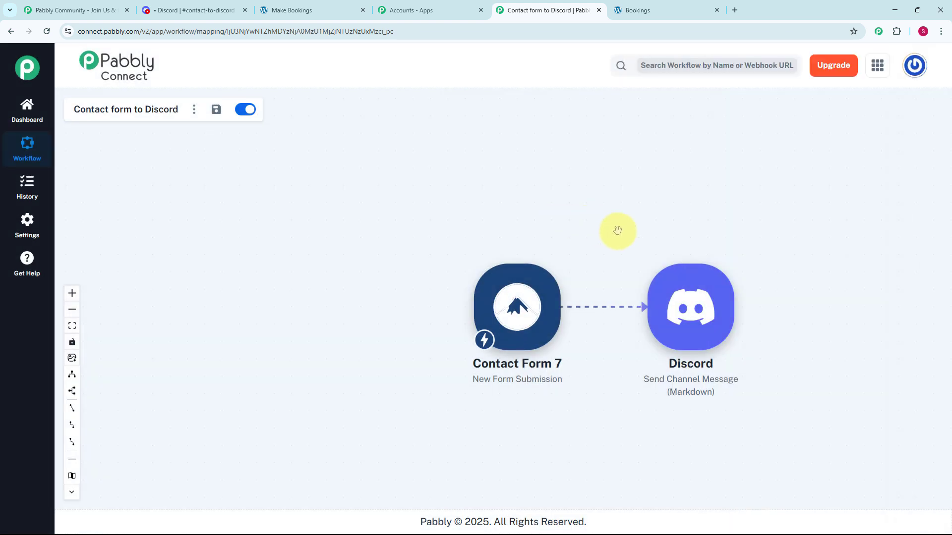